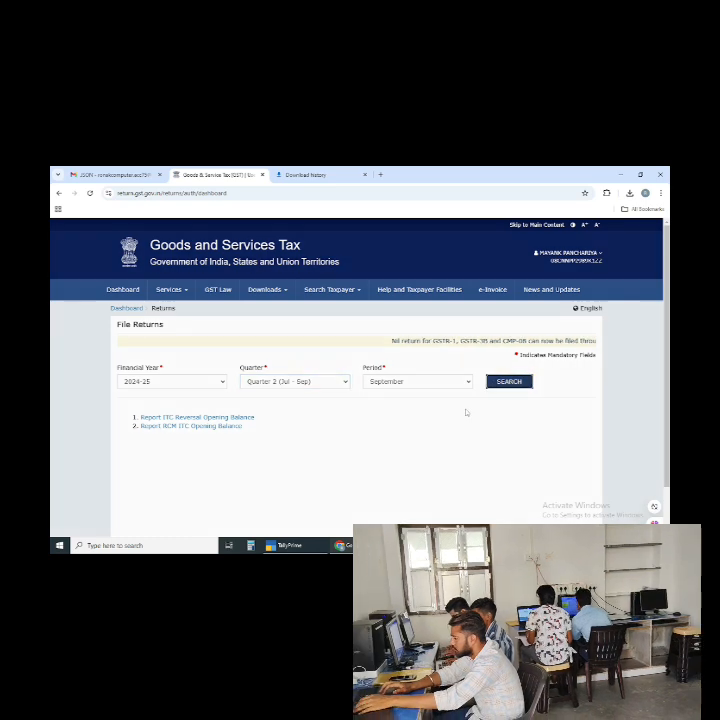
- Open the auto-drafted quarterly GSTR-2B statement for Jul-Sep 2024-25 and download its details as an Excel file
scroll(291, 455, "down", 6)
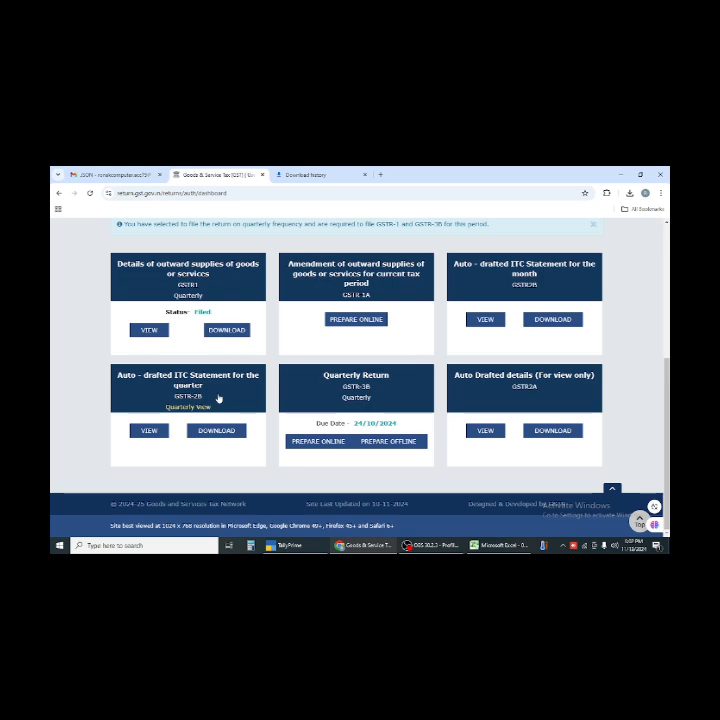
left_click(221, 433)
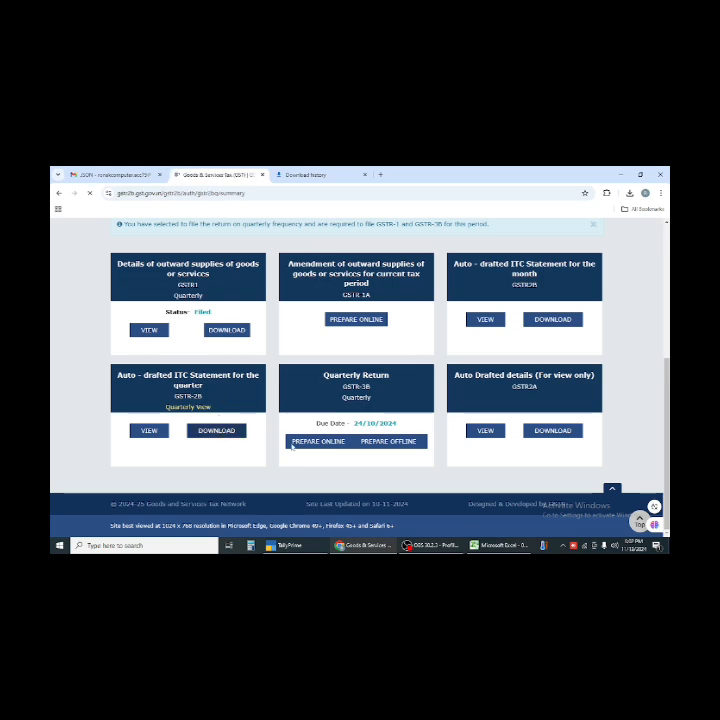
scroll(408, 430, "down", 3)
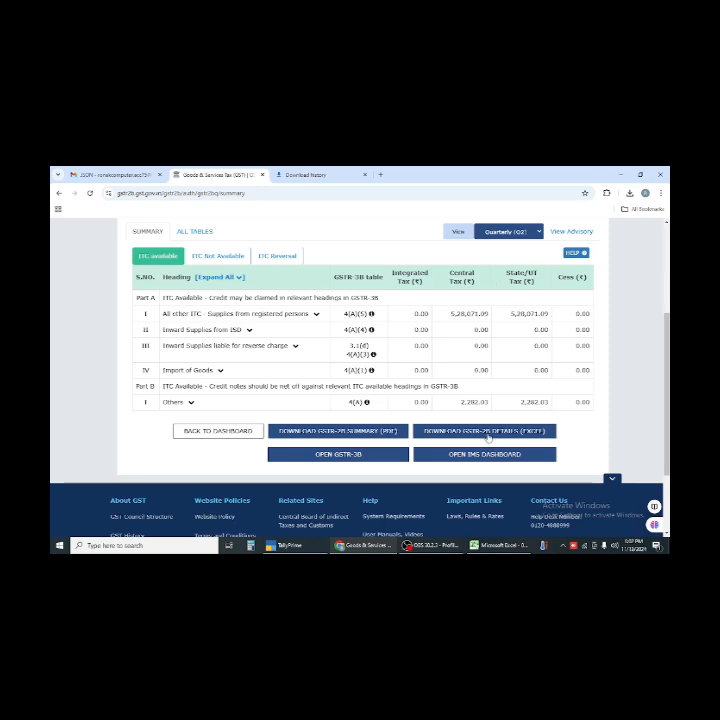
scroll(210, 300, "up", 2)
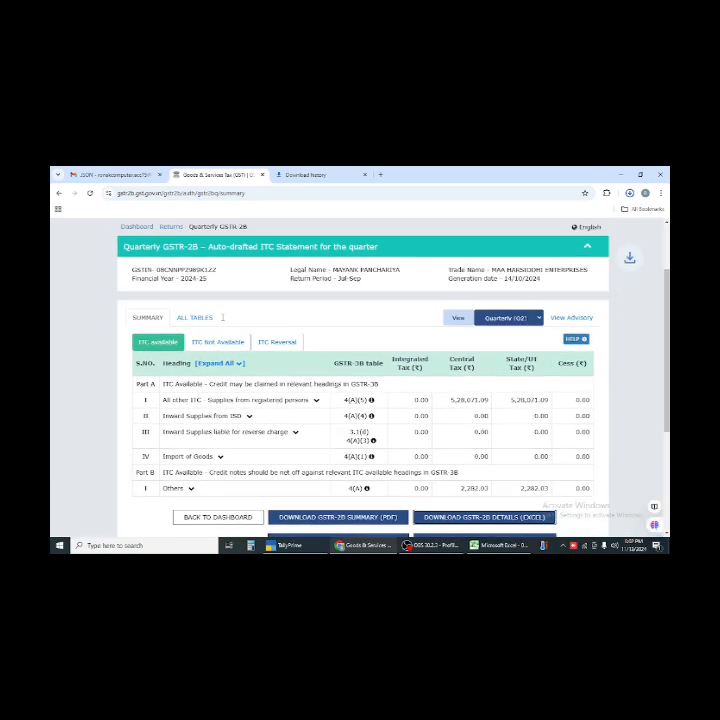
scroll(360, 380, "up", 2)
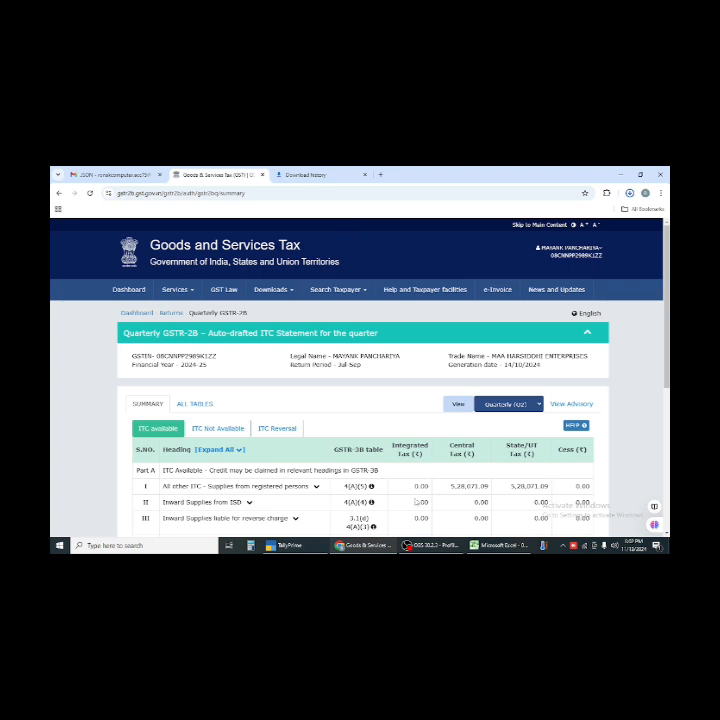
- Switch to the GSTR-2B workbook in Excel and remove the filter from the B2B sheet
left_click(499, 545)
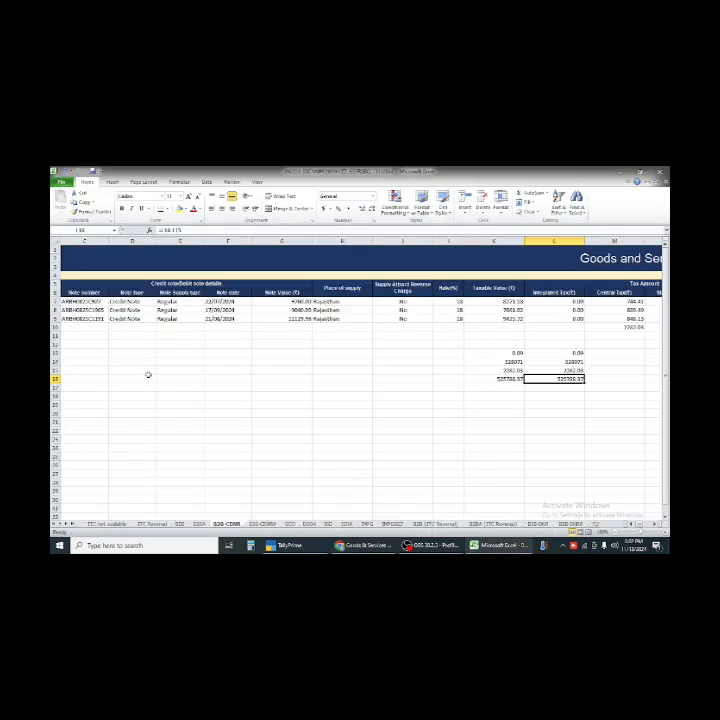
left_click(181, 524)
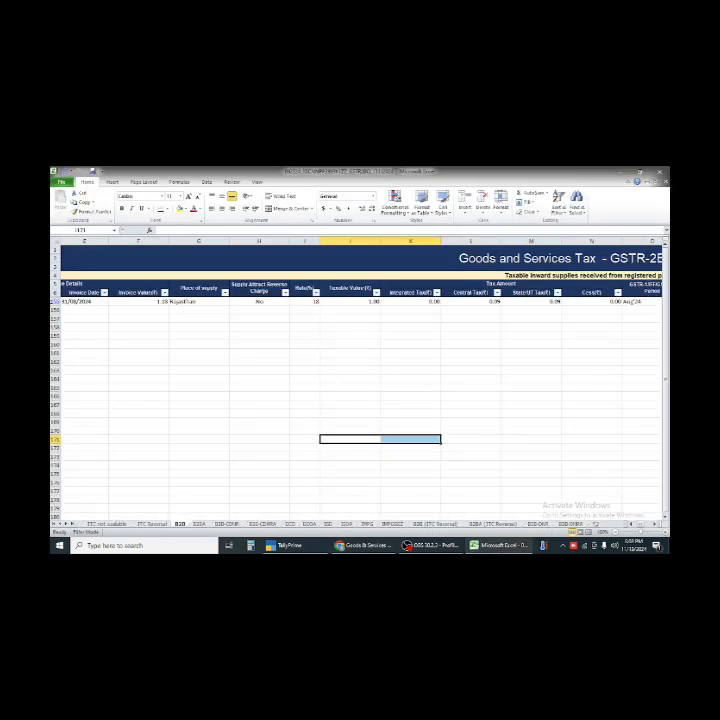
left_click(56, 293)
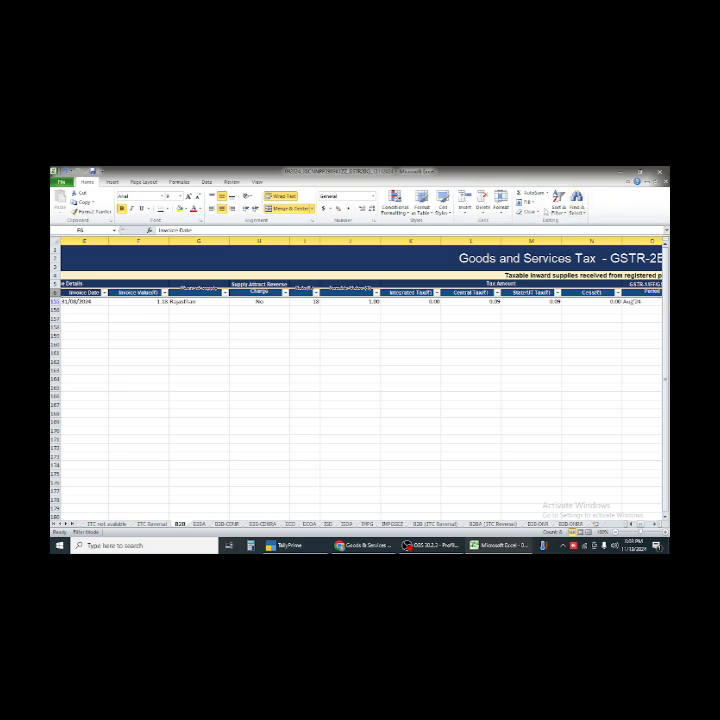
left_click(559, 204)
left_click(570, 251)
scroll(100, 360, "down", 1)
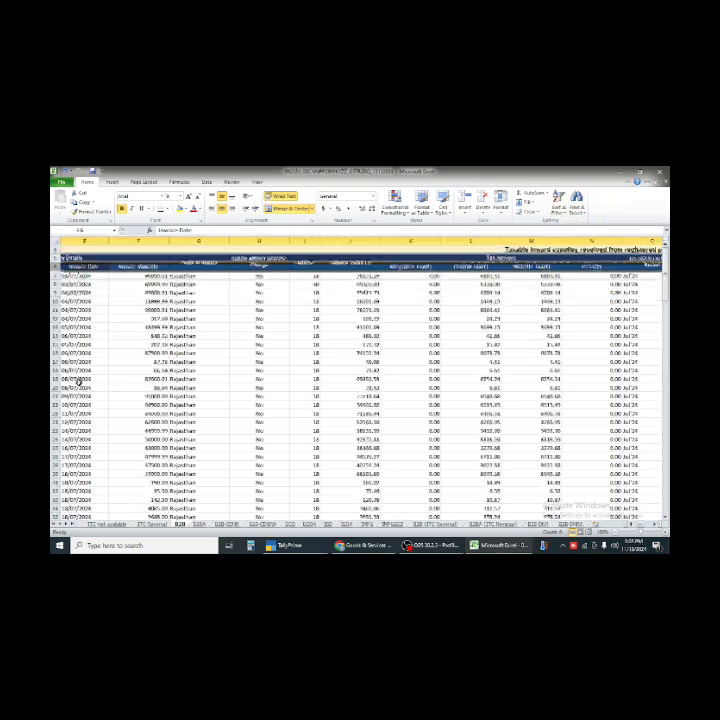
scroll(349, 297, "left", 5)
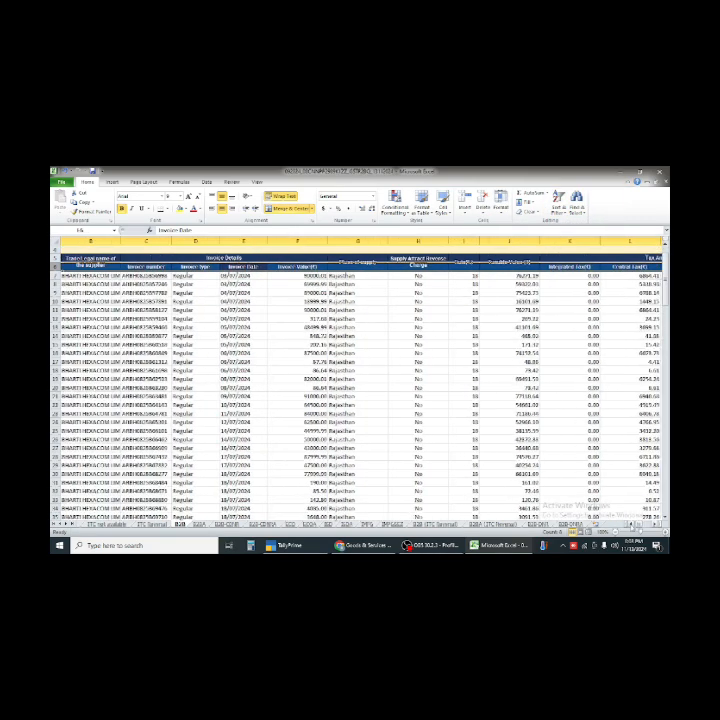
- Turn on filtering for header row 6 of the B2B sheet
left_click(150, 275)
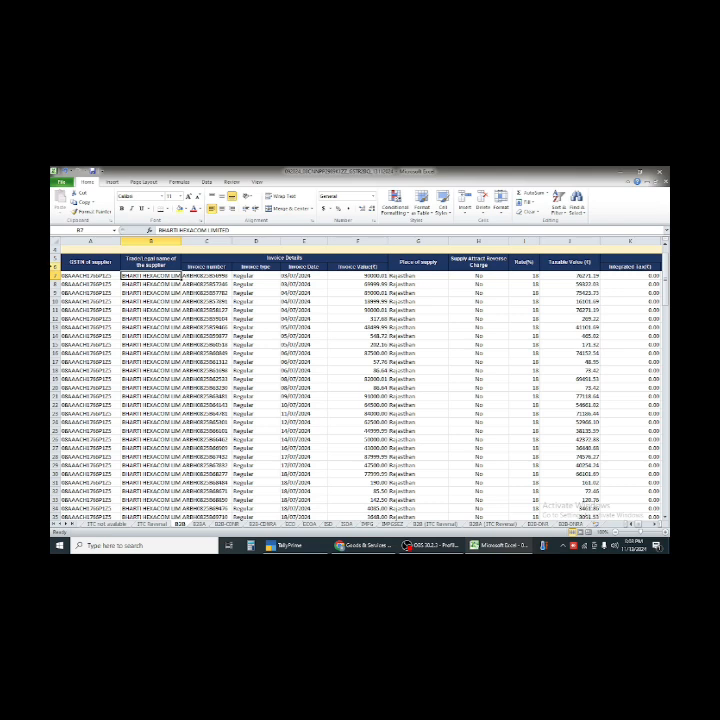
left_click(87, 268)
left_click(144, 267)
left_click(199, 266)
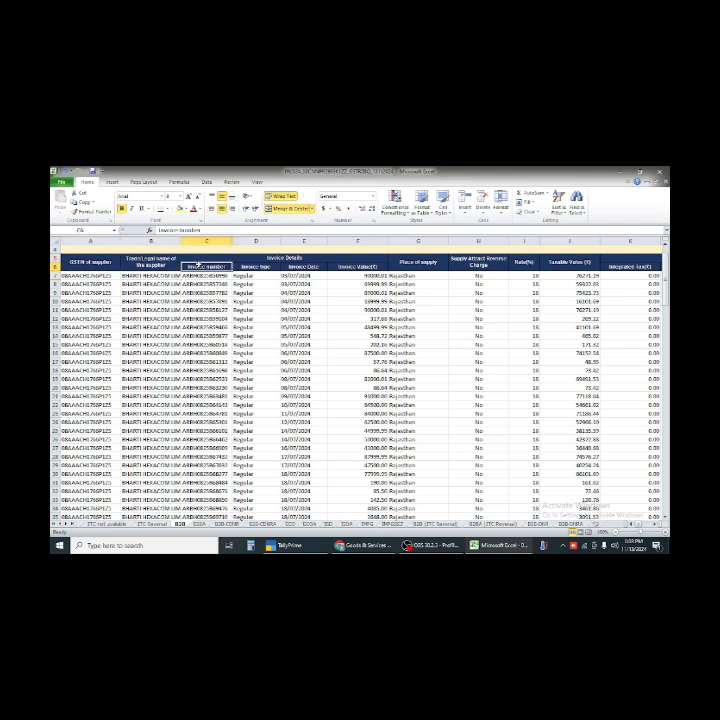
left_click(145, 267)
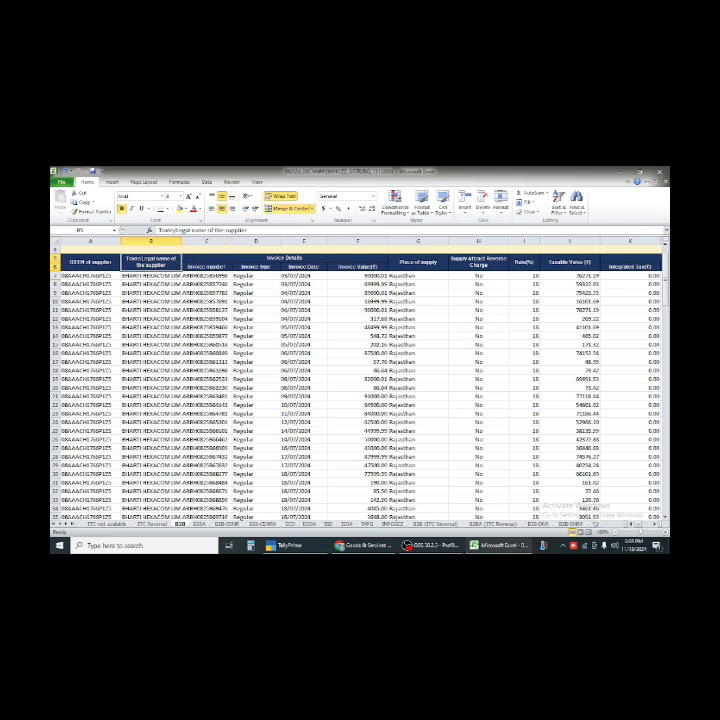
left_click(55, 267)
left_click(558, 205)
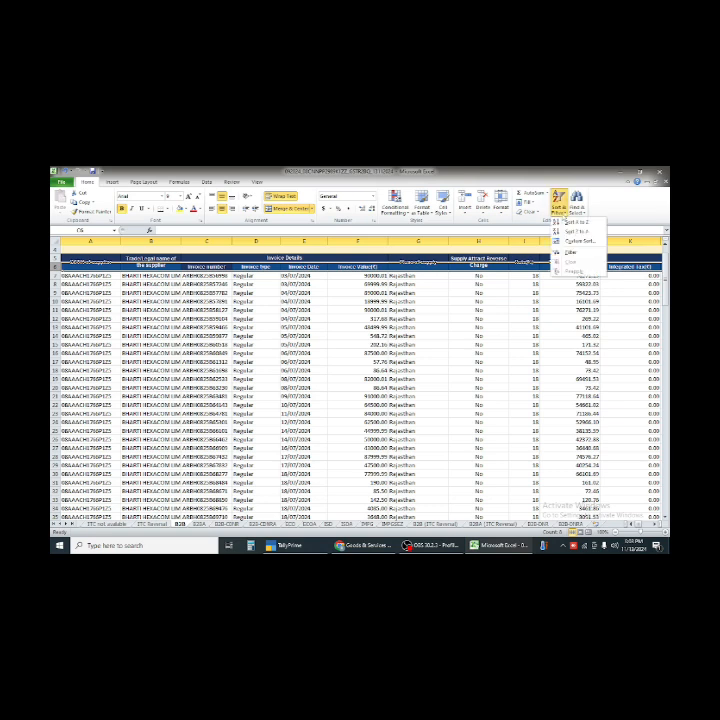
left_click(568, 251)
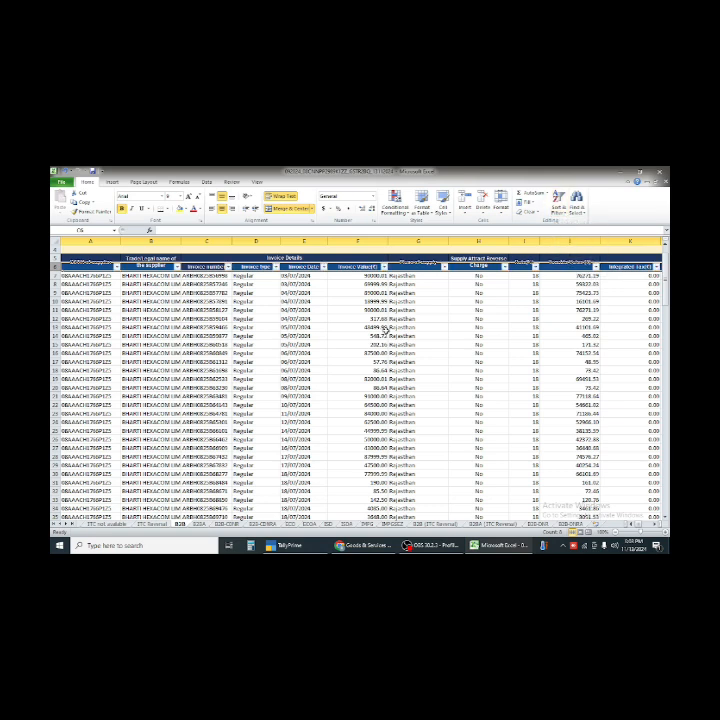
- Filter the supplier name column to show only Central Bank of India
left_click(177, 266)
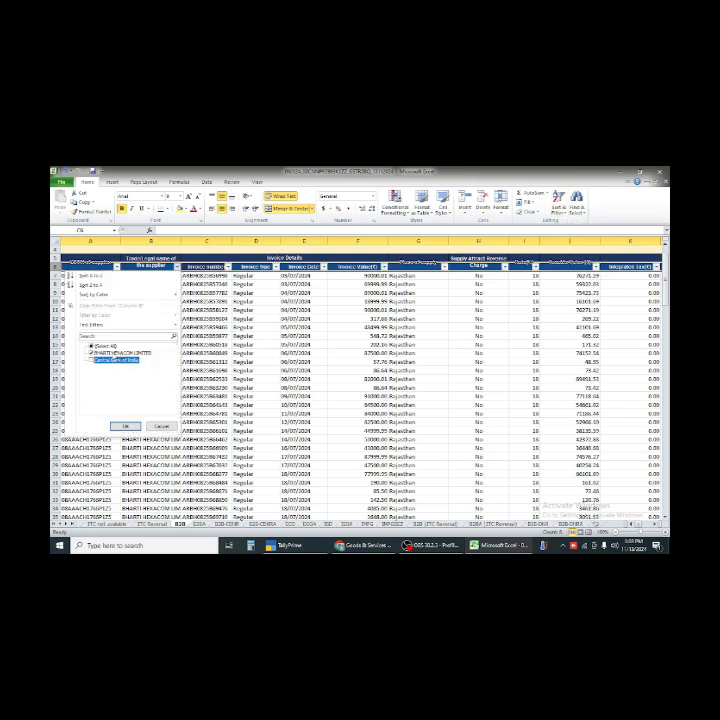
left_click(114, 353)
left_click(114, 361)
left_click(126, 426)
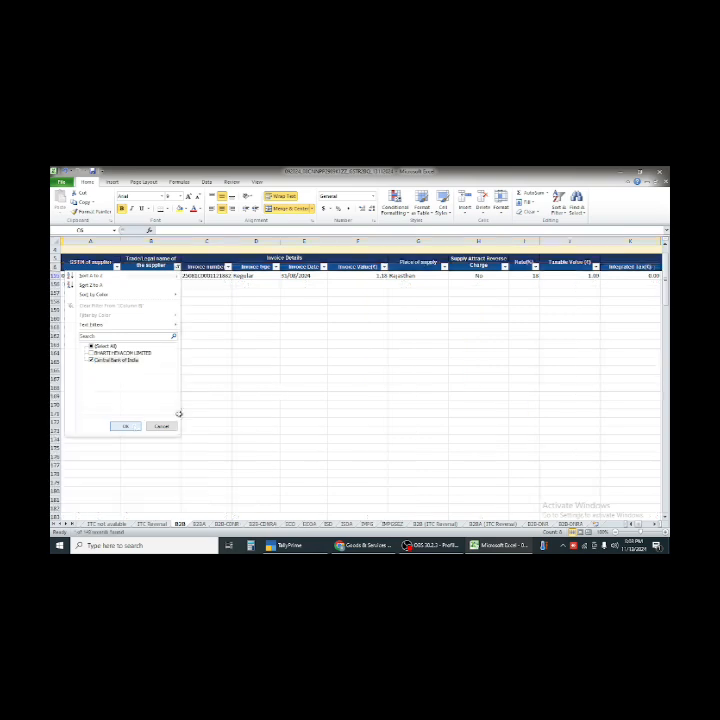
- Change the supplier name filter to show only BHARTI HEXACOM LIMITED
left_click(177, 266)
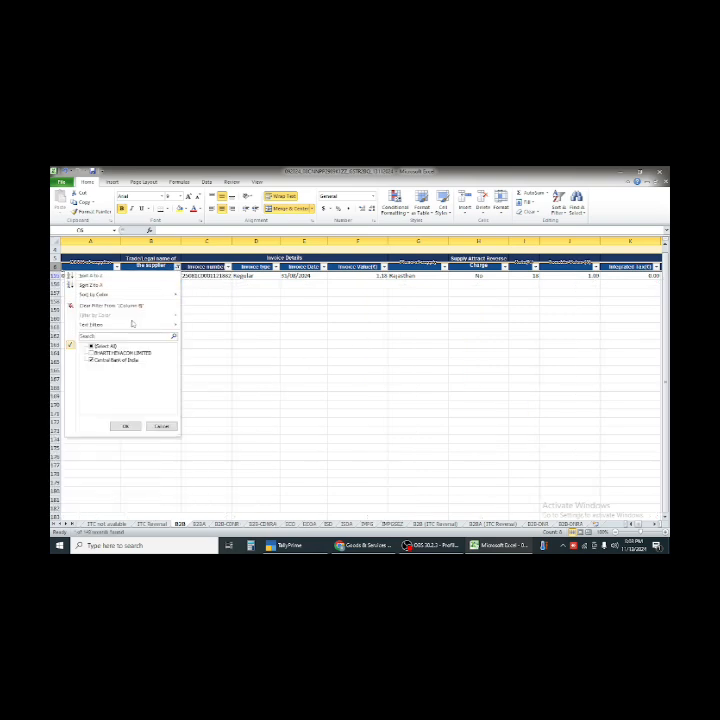
left_click(114, 352)
left_click(114, 359)
left_click(135, 427)
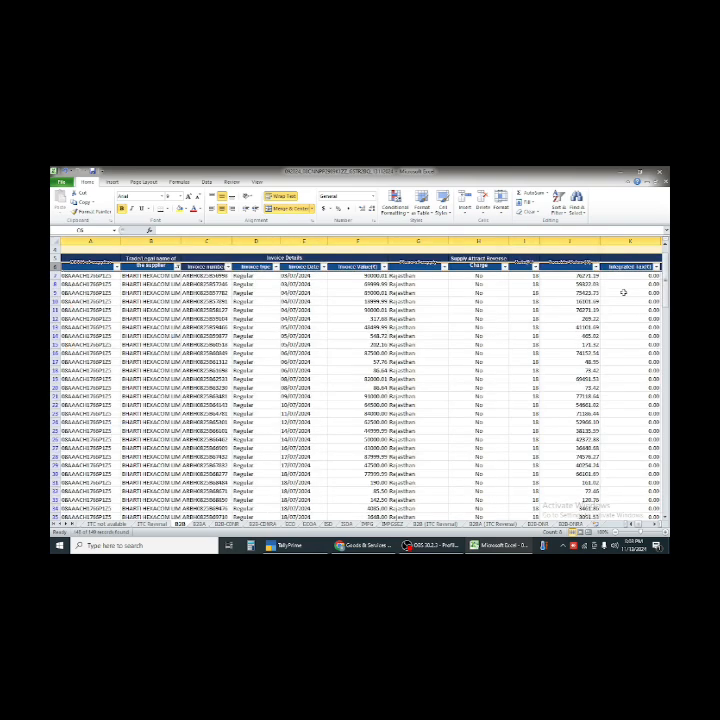
- Review the tax amounts of the filtered B2B invoices and check the sum of the Central Tax column
left_click(558, 275)
left_click(636, 276)
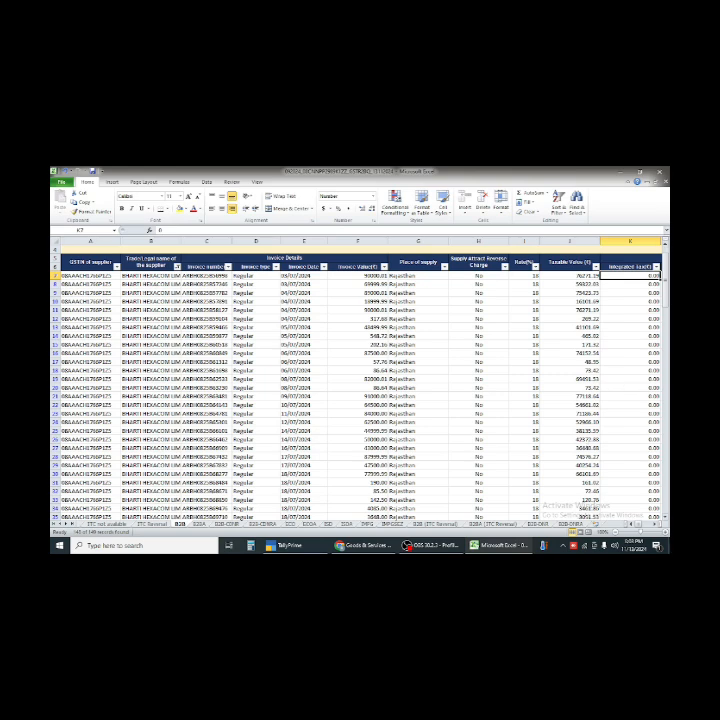
scroll(356, 295, "right", 4)
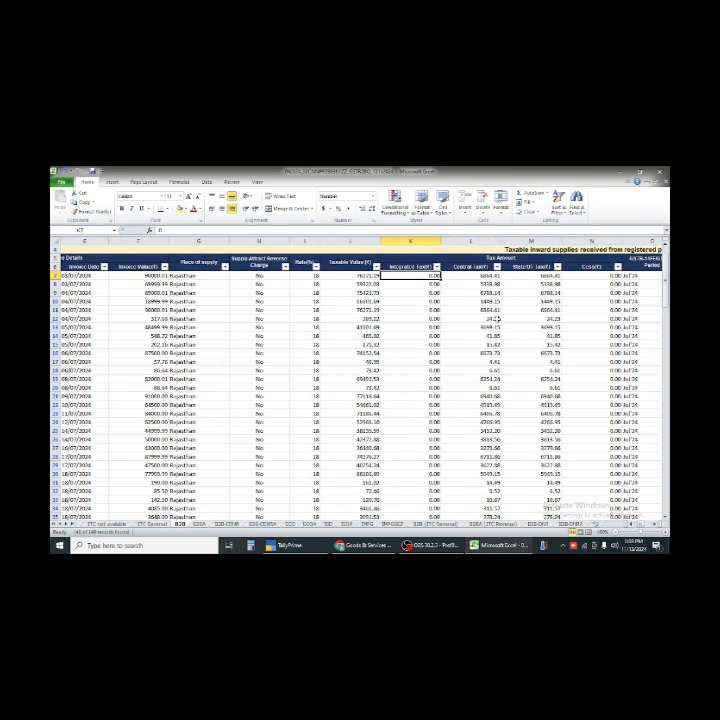
left_click(470, 241)
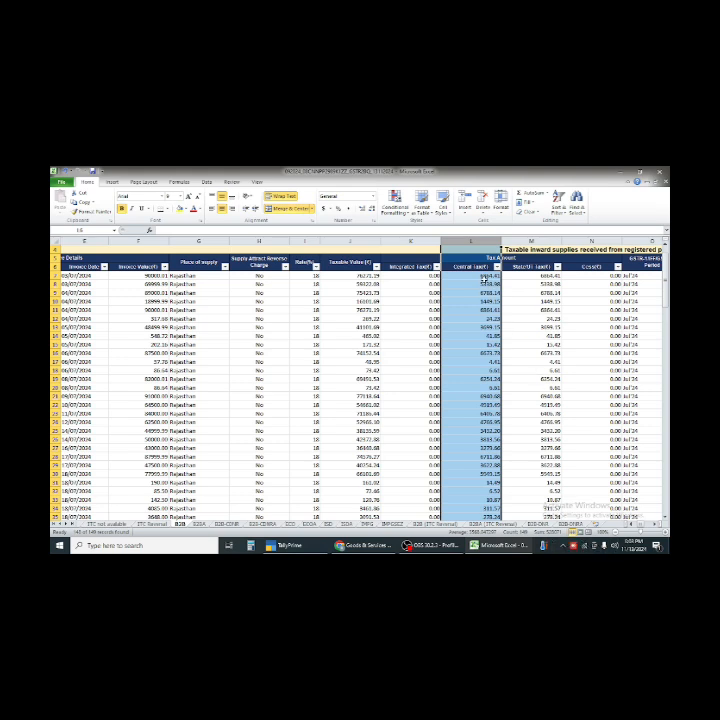
left_click(484, 276)
left_click_drag(484, 276, 495, 499)
left_click(537, 310)
scroll(533, 315, "up", 20)
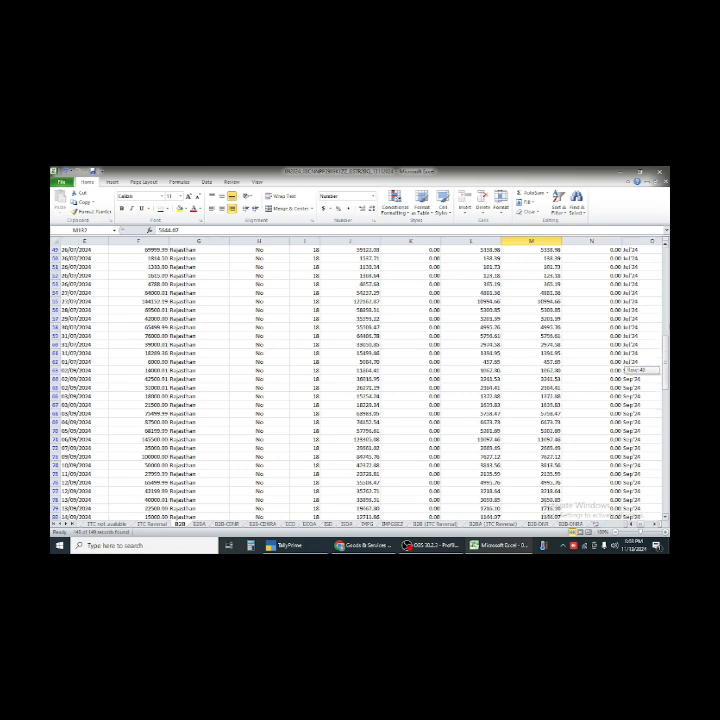
scroll(660, 369, "up", 20)
left_click(484, 240)
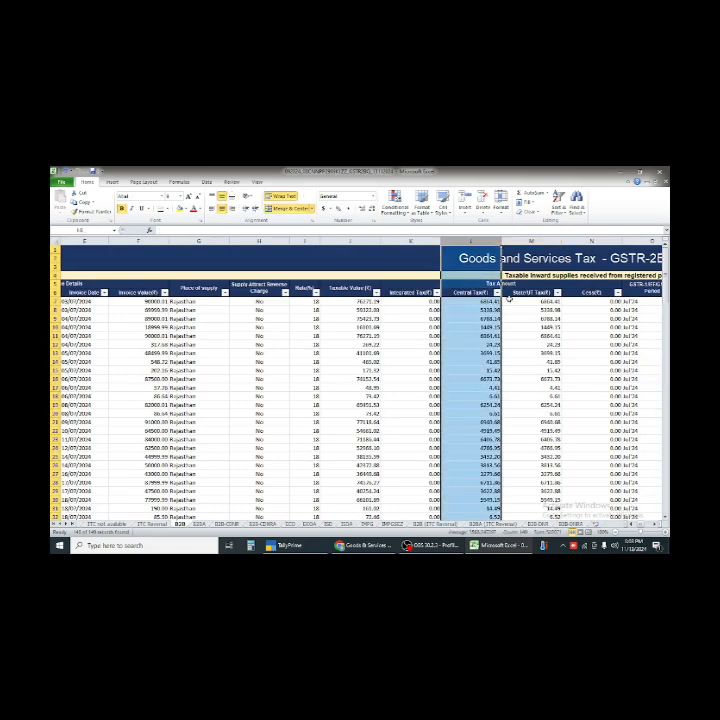
- Enter 120 in the Central Tax header cell of the B2B sheet to test its effect on the column sum
left_click(475, 264)
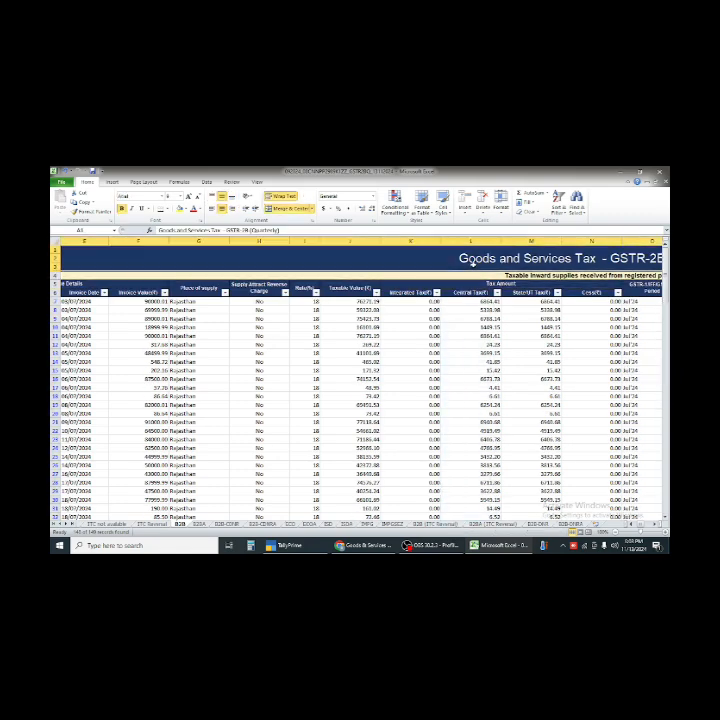
left_click(469, 292)
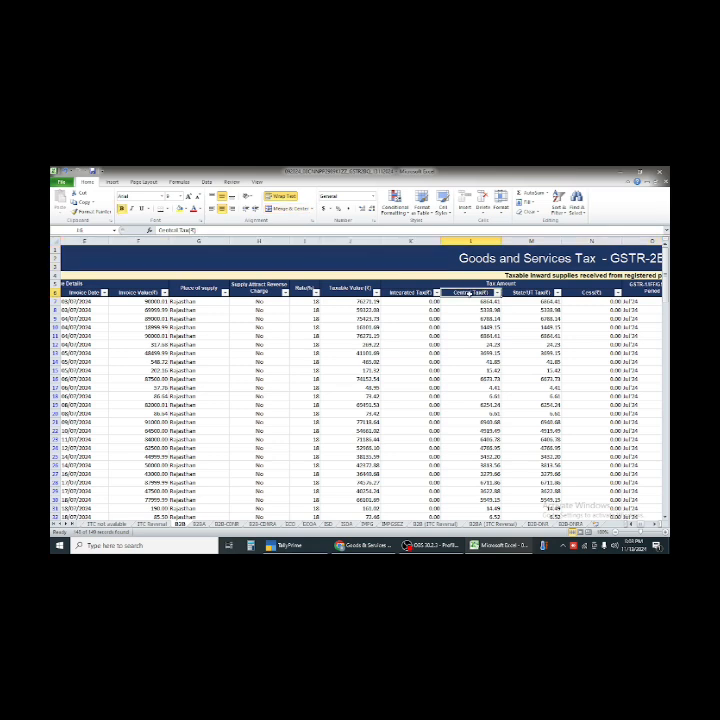
type("120")
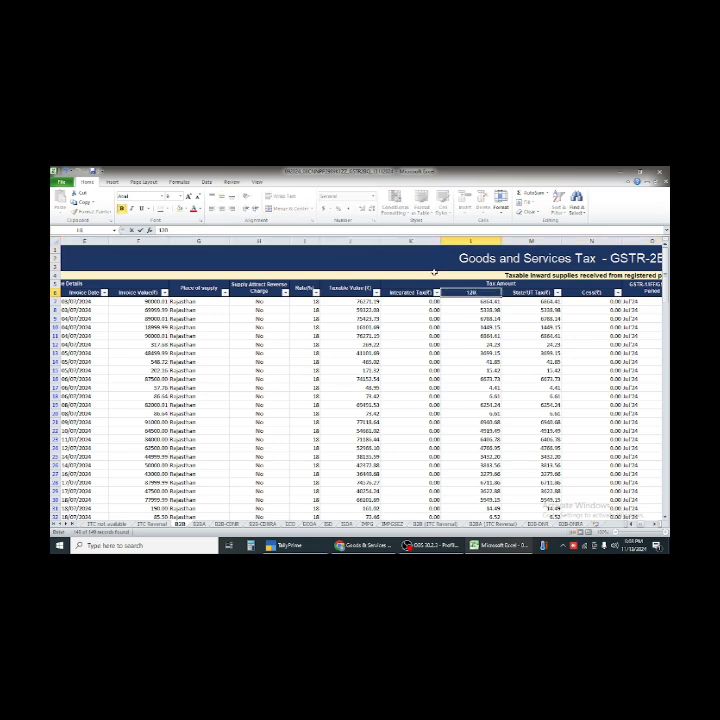
key("Return")
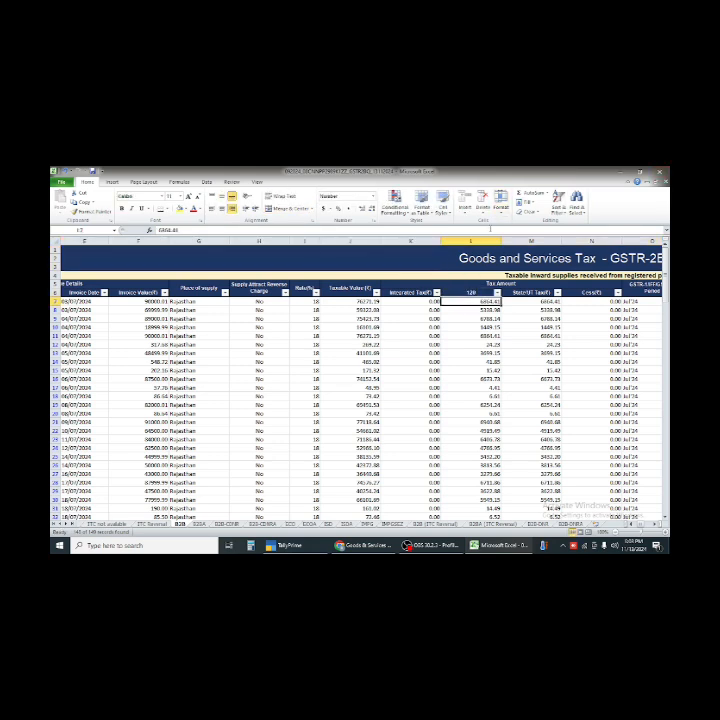
- Compare the sums of the Central Tax and State/UT Tax columns and undo the header change
left_click(481, 240)
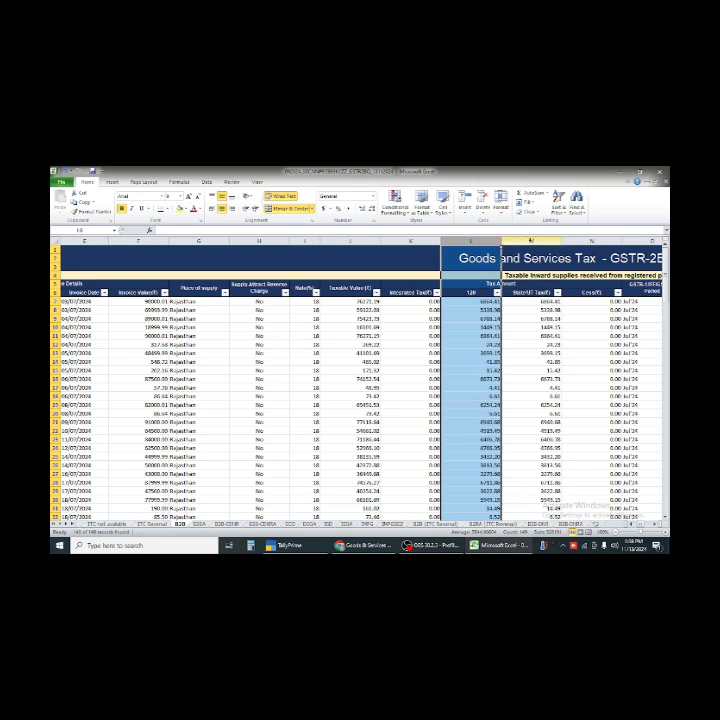
left_click(531, 240)
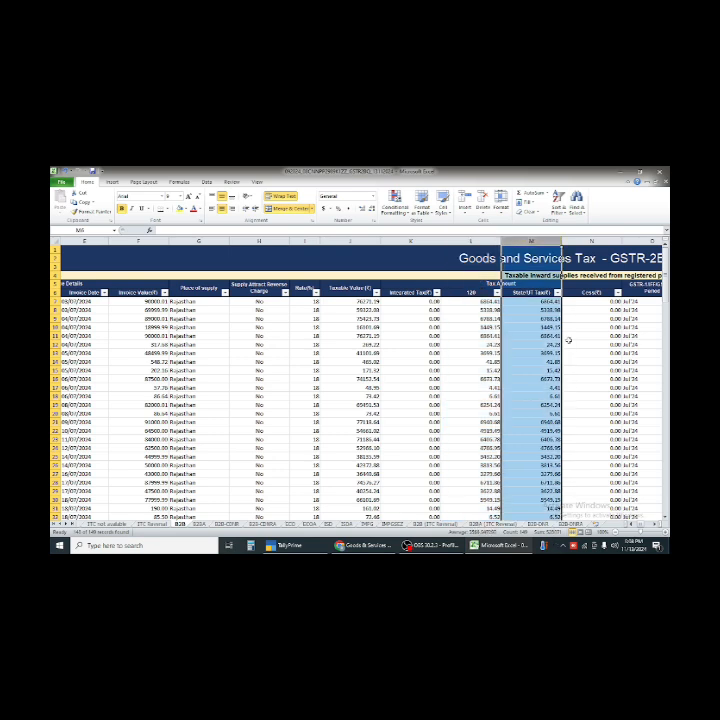
left_click(470, 240)
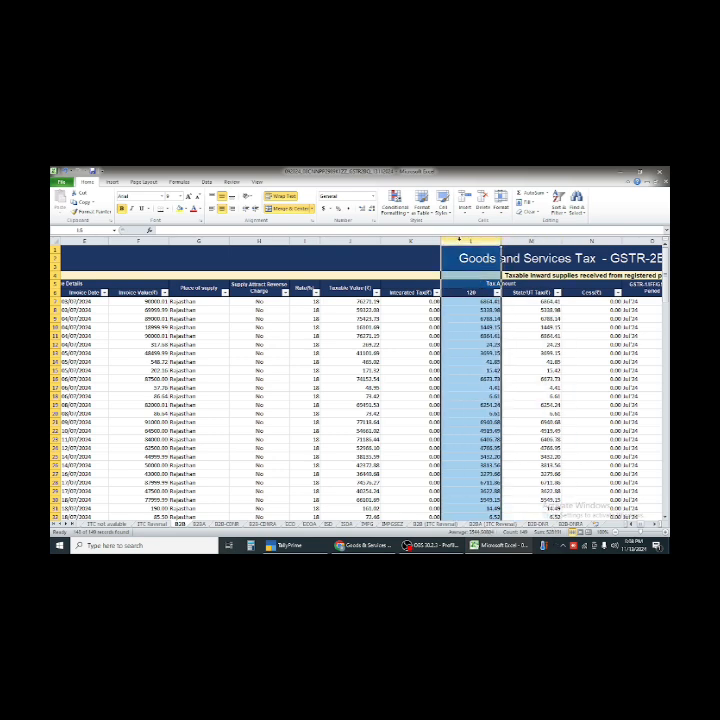
left_click(476, 293)
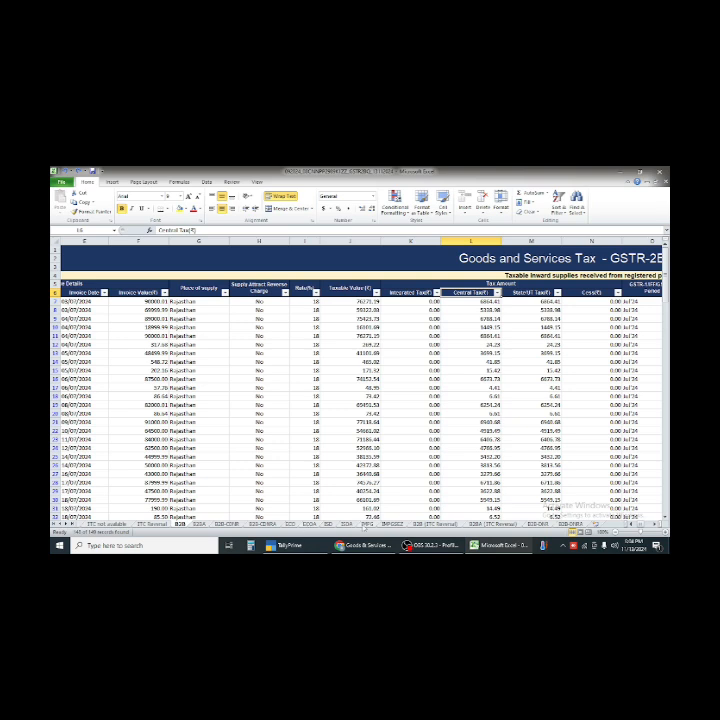
- Narrow the Note Value and Place of supply columns on the B2B-CDNR sheet and return to the GSTR-2B summary in Chrome
left_click(264, 524)
left_click(226, 524)
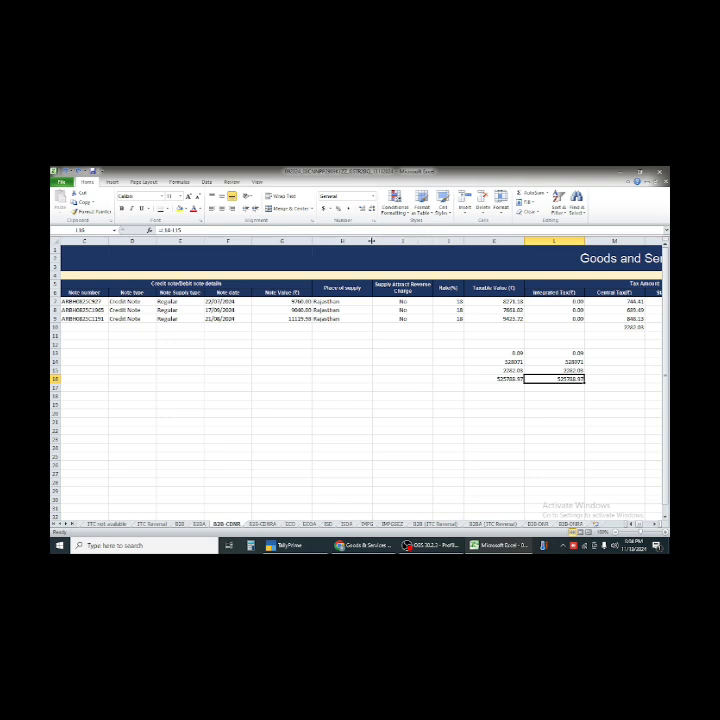
left_click_drag(372, 241, 280, 241)
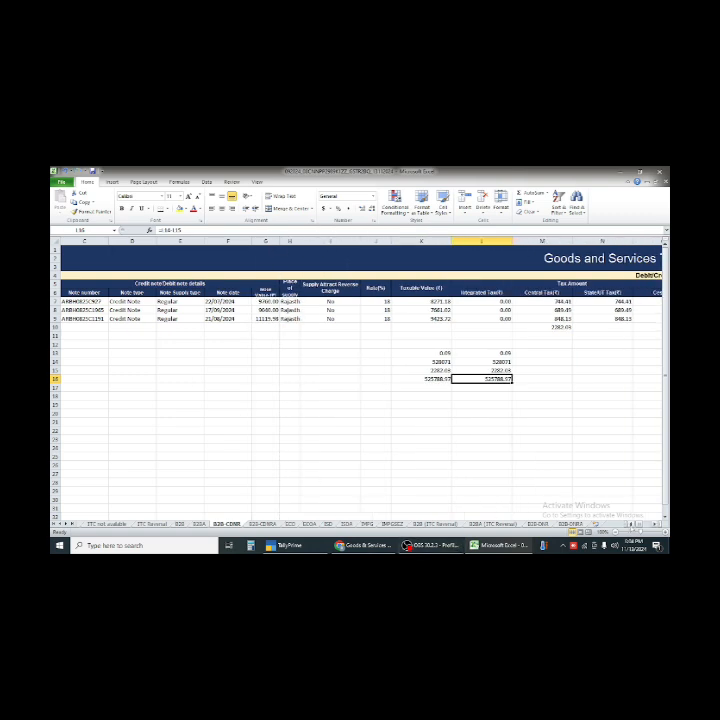
left_click(631, 524)
left_click(631, 524)
left_click(364, 545)
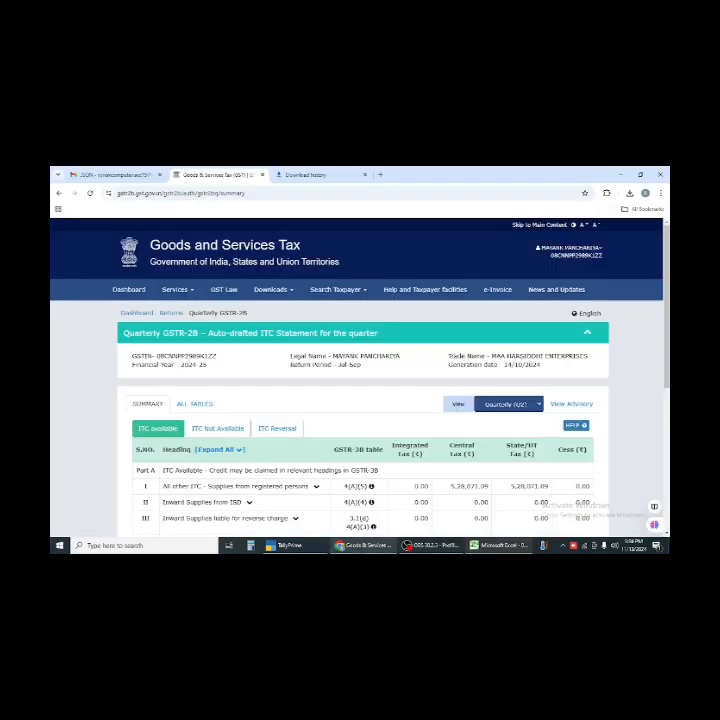
- Open the Returns Dashboard and search for the 2024-25 Quarter 2 (Jul - Sep) returns for September
left_click(171, 313)
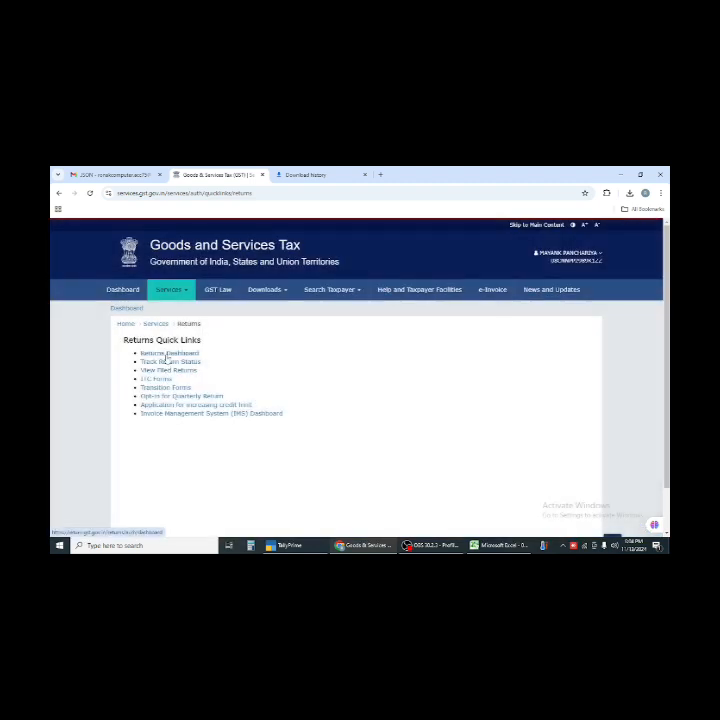
left_click(166, 355)
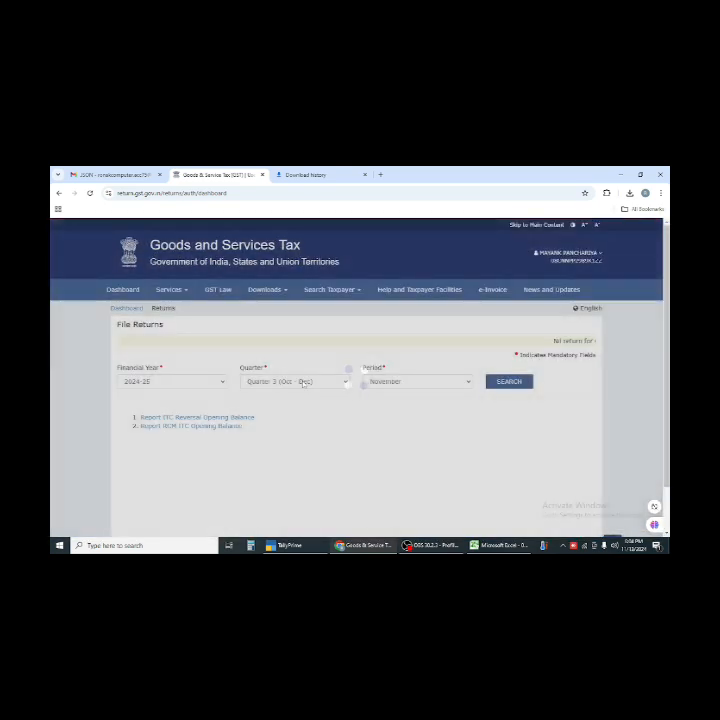
left_click(303, 381)
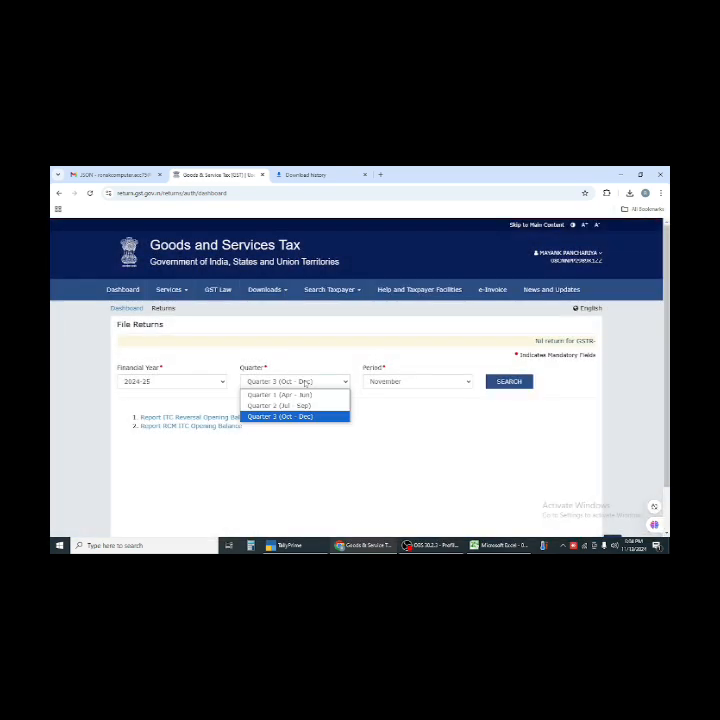
left_click(290, 405)
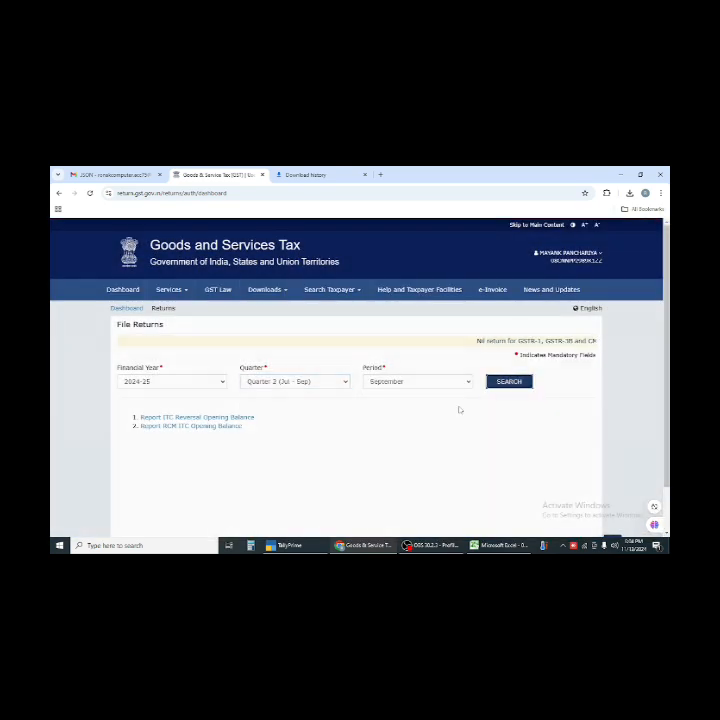
left_click(509, 381)
- Open the quarterly GSTR-3B for online preparation, close the system generated summary and dismiss the table 5.1 interest notice
scroll(326, 407, "down", 3)
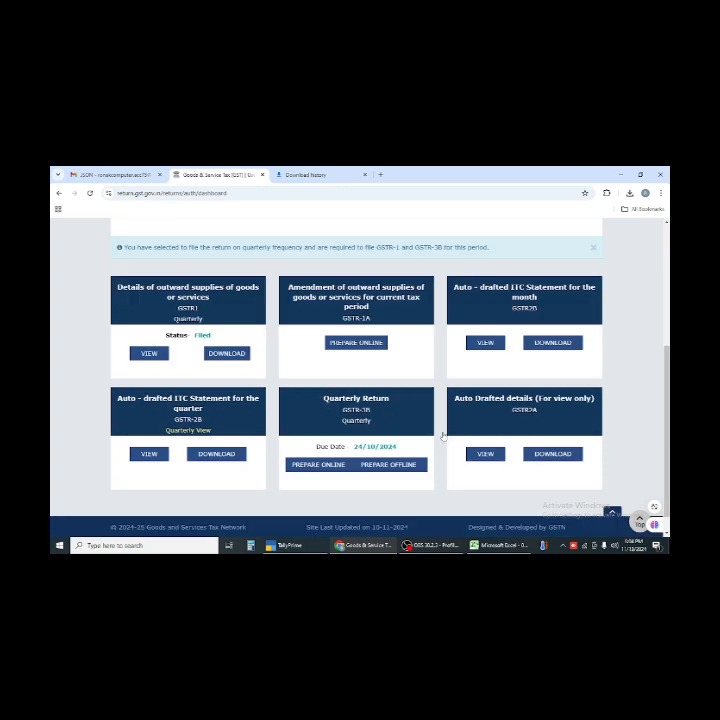
left_click(318, 466)
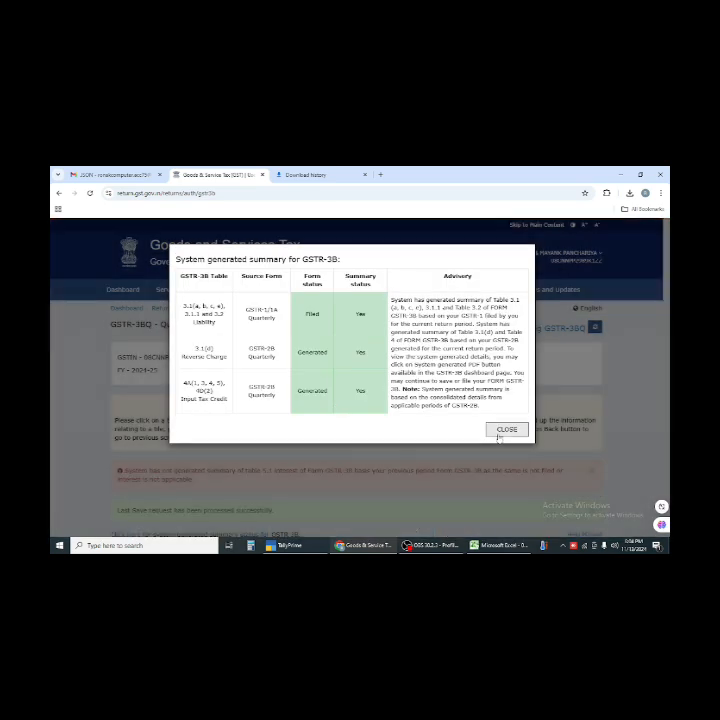
left_click(507, 429)
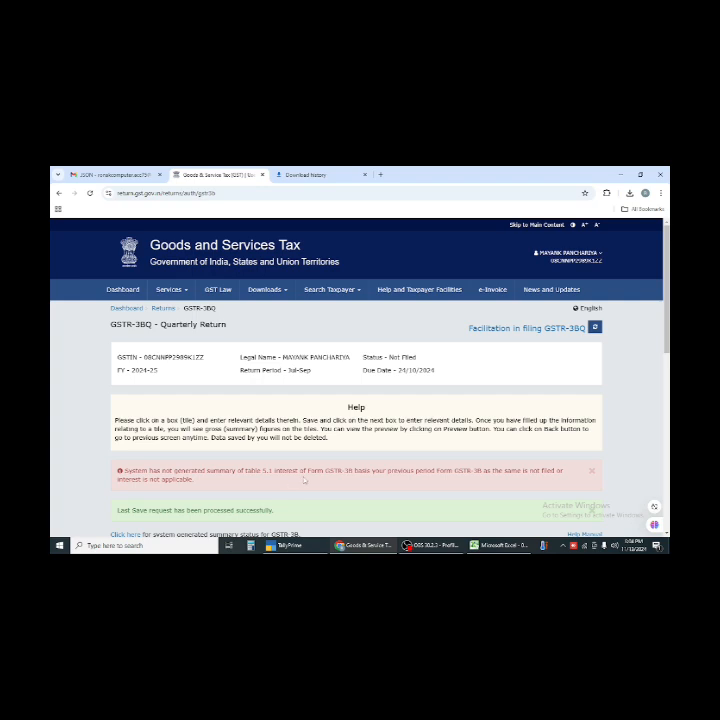
left_click(591, 470)
- Open table 3.1 on outward and reverse charge inward supplies, accept the IGST refund guidelines, and confirm the auto-drafted figures
scroll(591, 470, "down", 5)
scroll(590, 435, "down", 2)
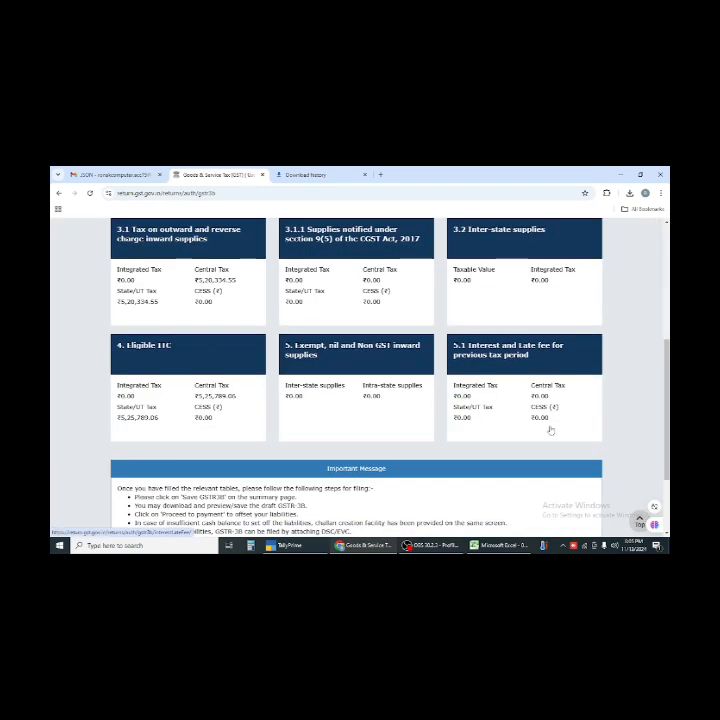
left_click(170, 306)
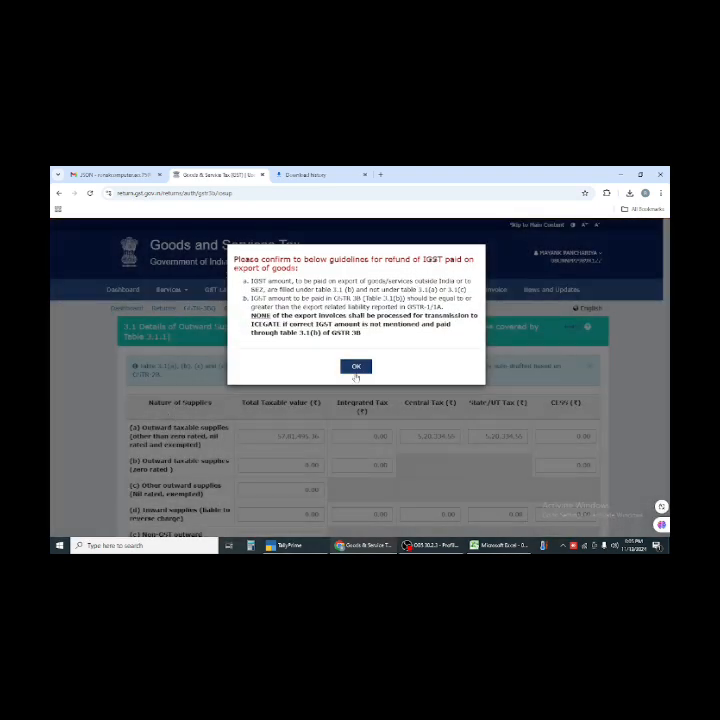
left_click(356, 367)
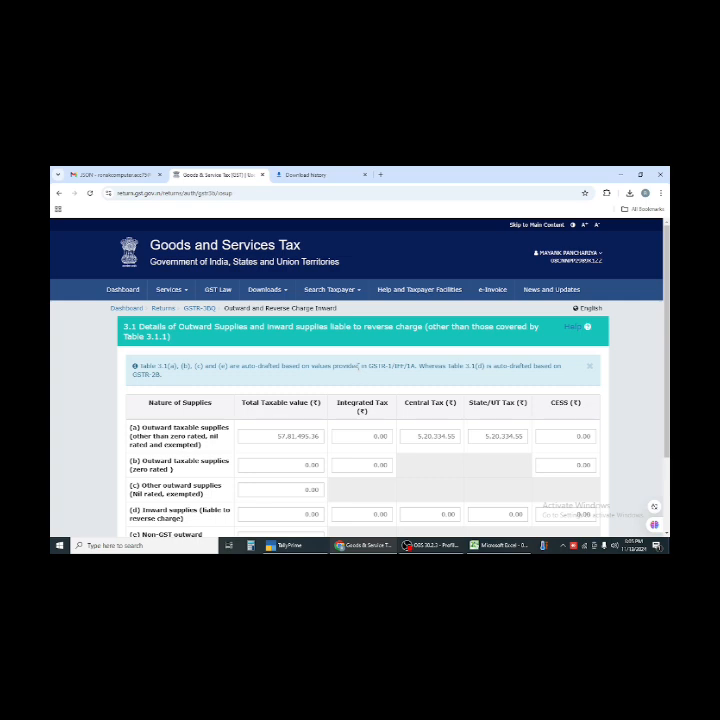
scroll(400, 455, "down", 5)
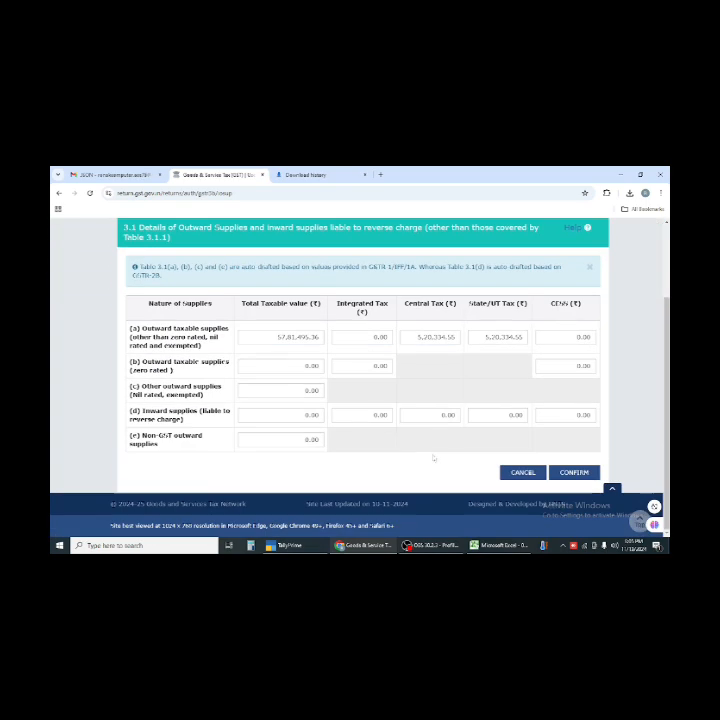
left_click(570, 471)
- Reopen table 3.1, check the taxable value field for inward supplies liable to reverse charge, and confirm the table again
scroll(286, 328, "down", 5)
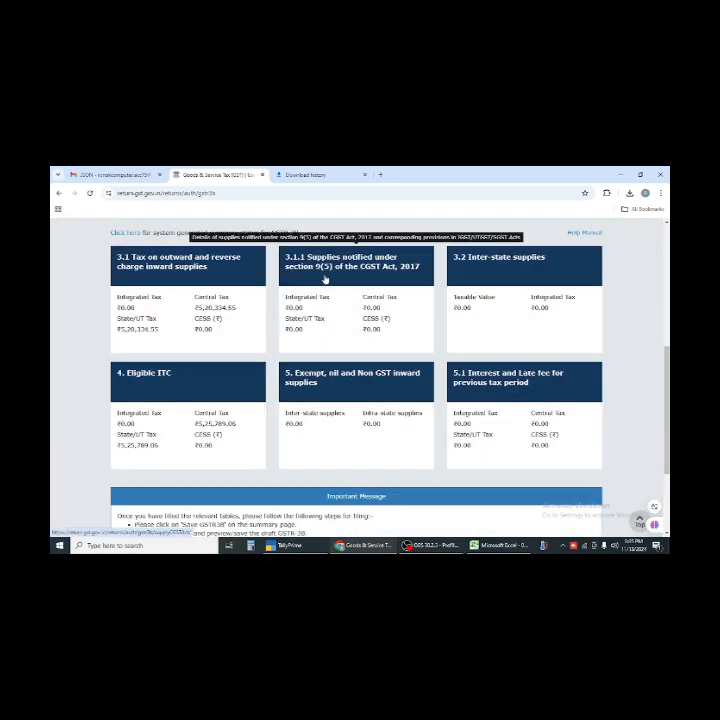
left_click(233, 268)
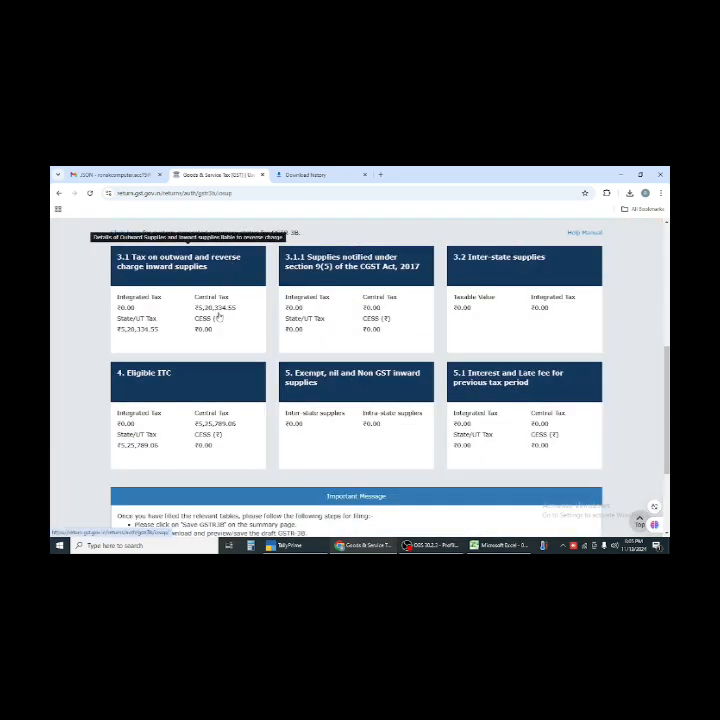
left_click(357, 366)
scroll(335, 400, "down", 3)
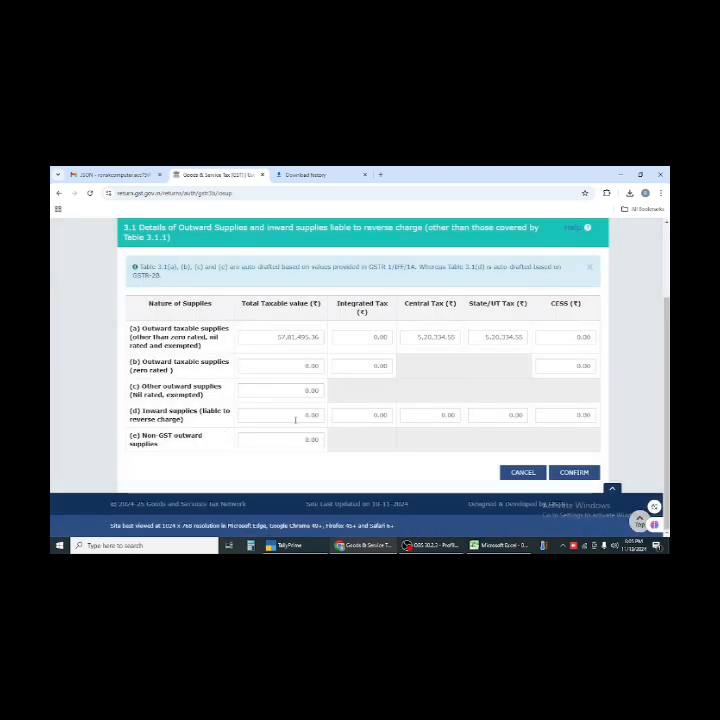
left_click(295, 418)
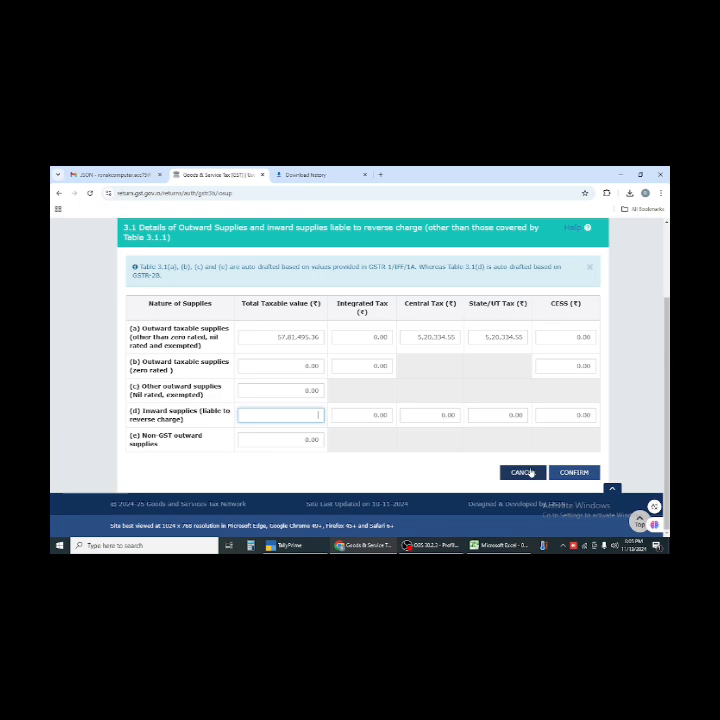
left_click(572, 475)
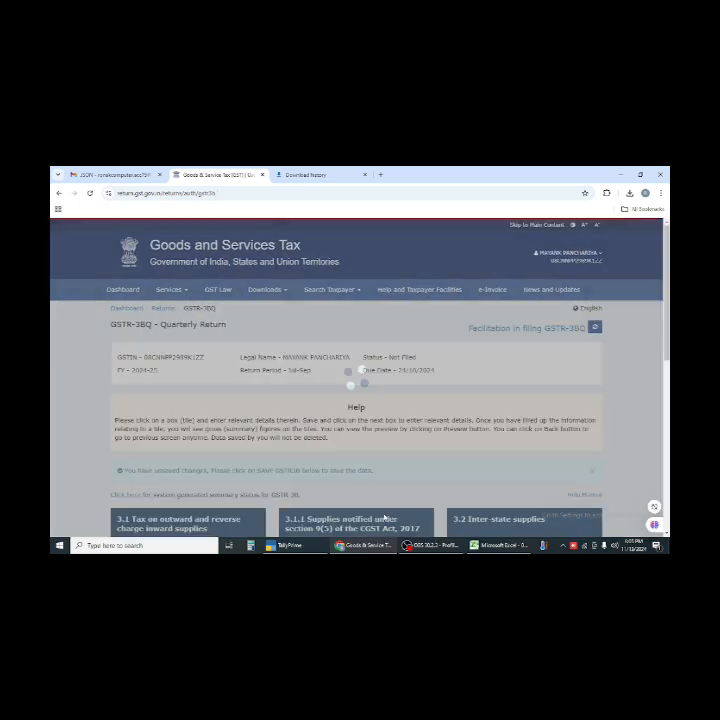
- Look through table 3.2 on inter-state supplies and its place of supply list for unregistered persons, leaving without entries
scroll(238, 430, "down", 4)
scroll(240, 437, "down", 4)
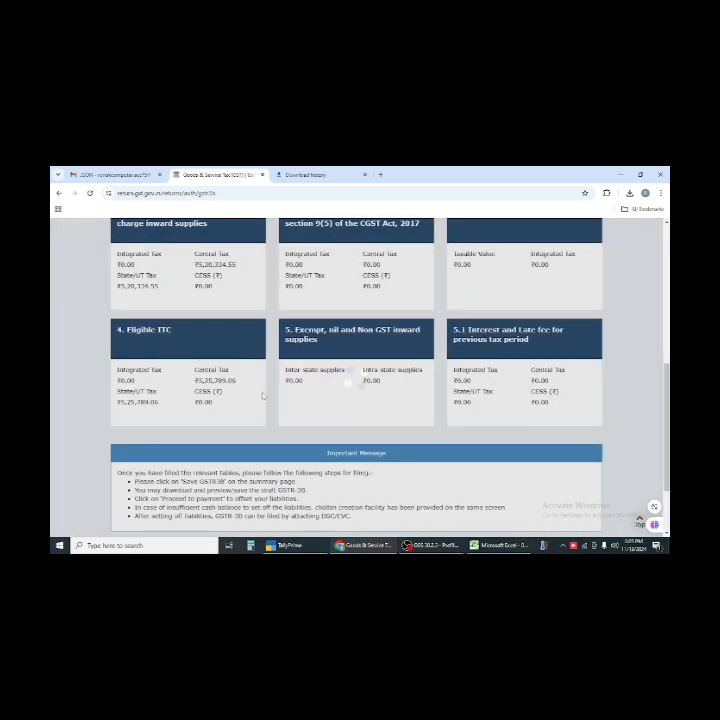
scroll(320, 320, "up", 2)
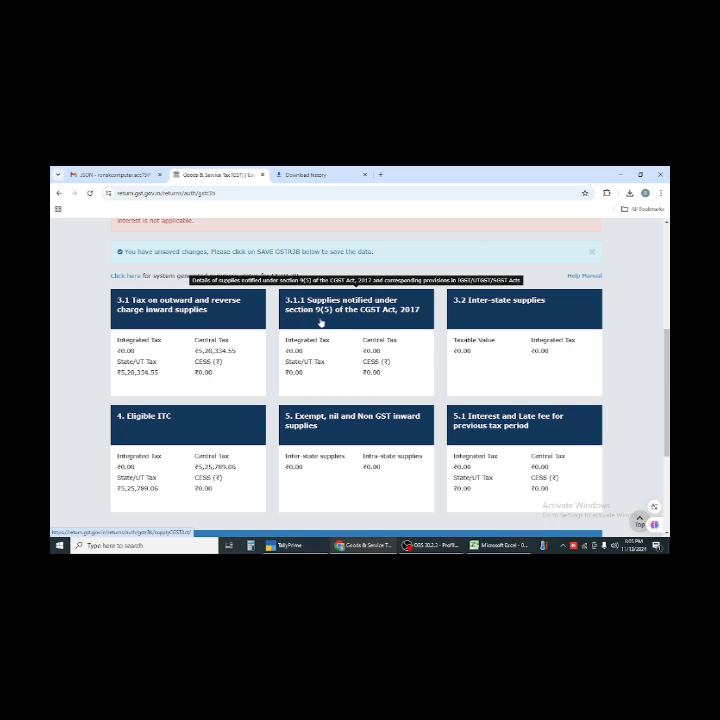
left_click(484, 318)
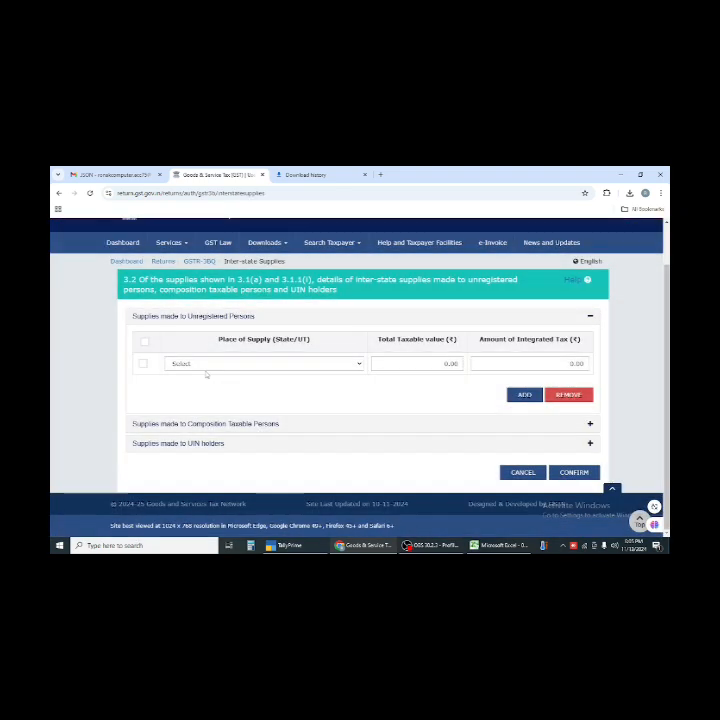
left_click(205, 364)
left_click(134, 360)
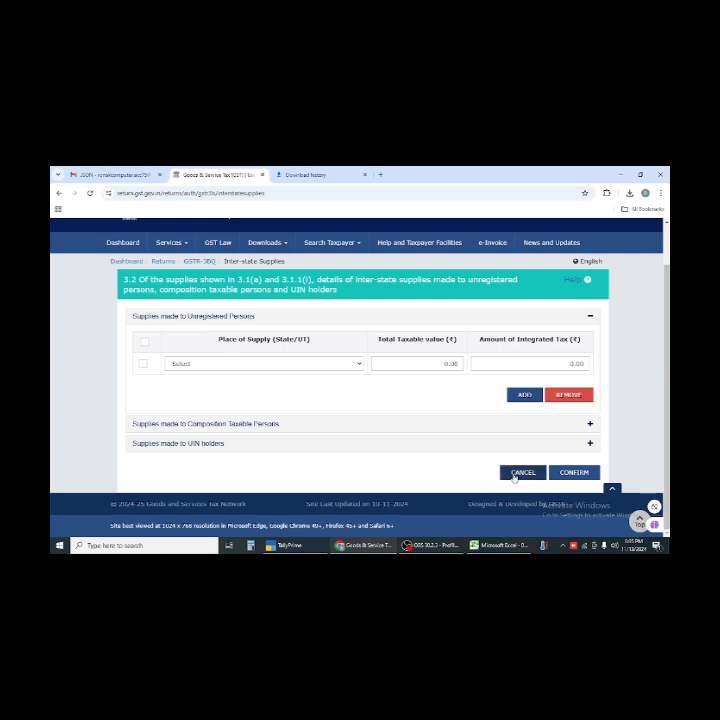
left_click(312, 366)
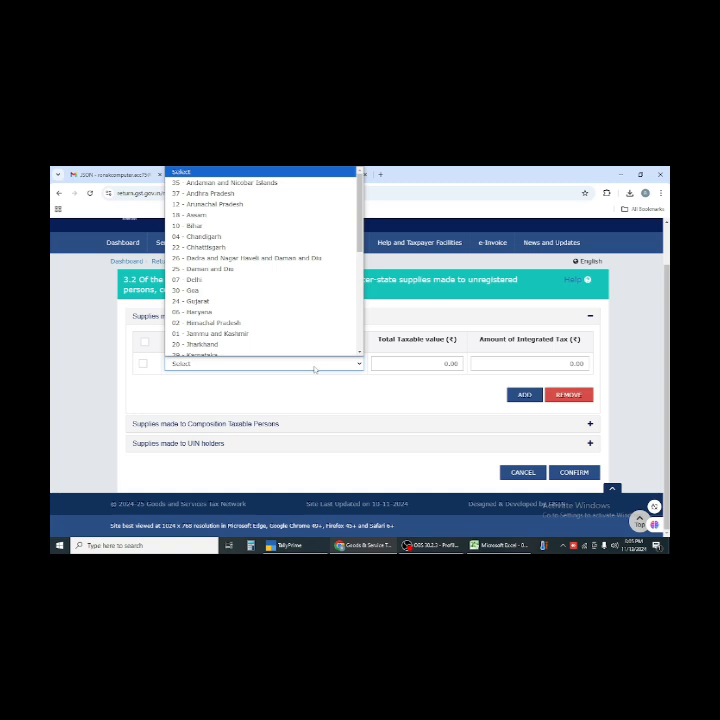
left_click(314, 366)
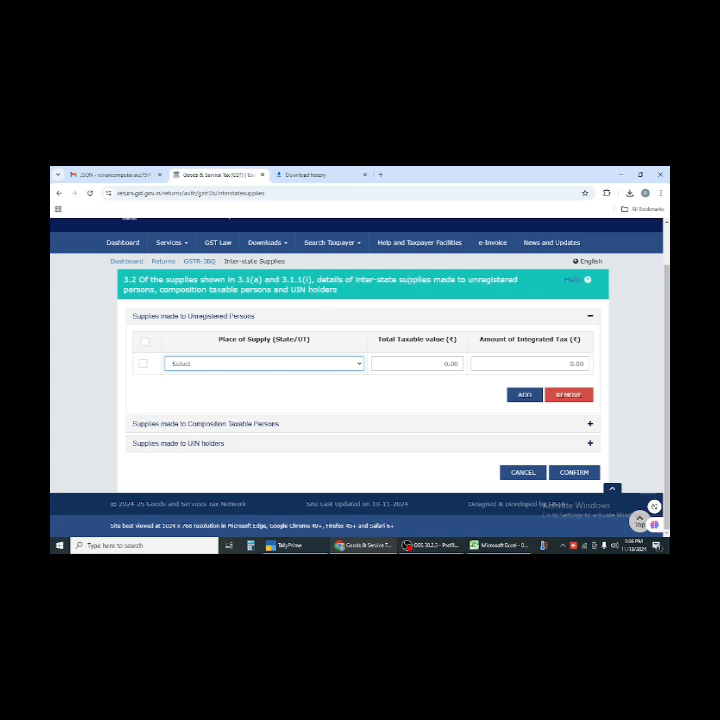
left_click(518, 473)
- Open table 4 Eligible ITC and review the All other ITC and Net ITC Available amounts
scroll(374, 421, "down", 3)
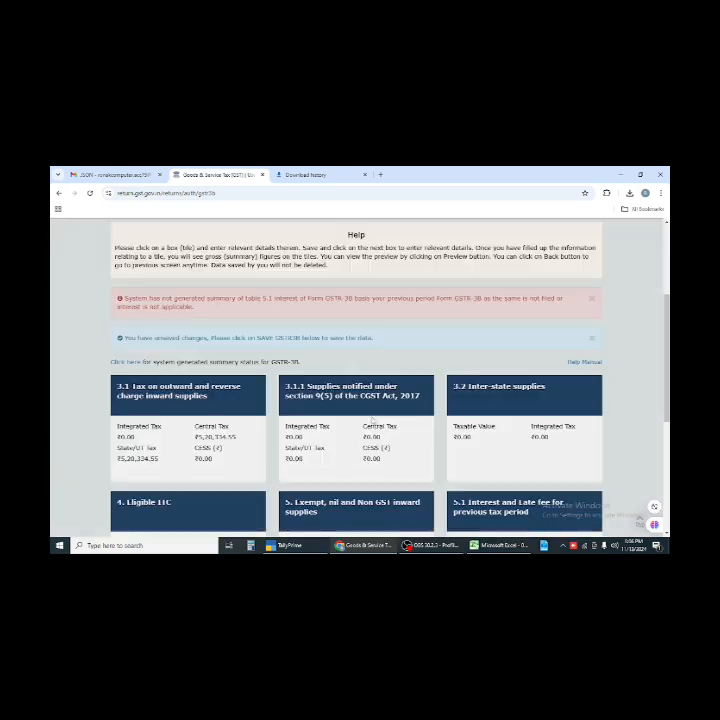
scroll(372, 419, "down", 2)
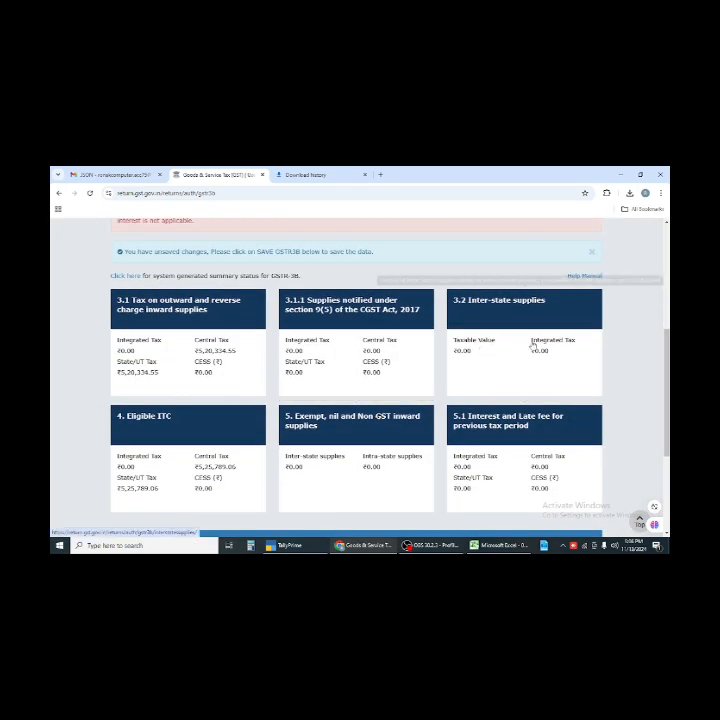
scroll(427, 374, "down", 4)
scroll(345, 400, "up", 3)
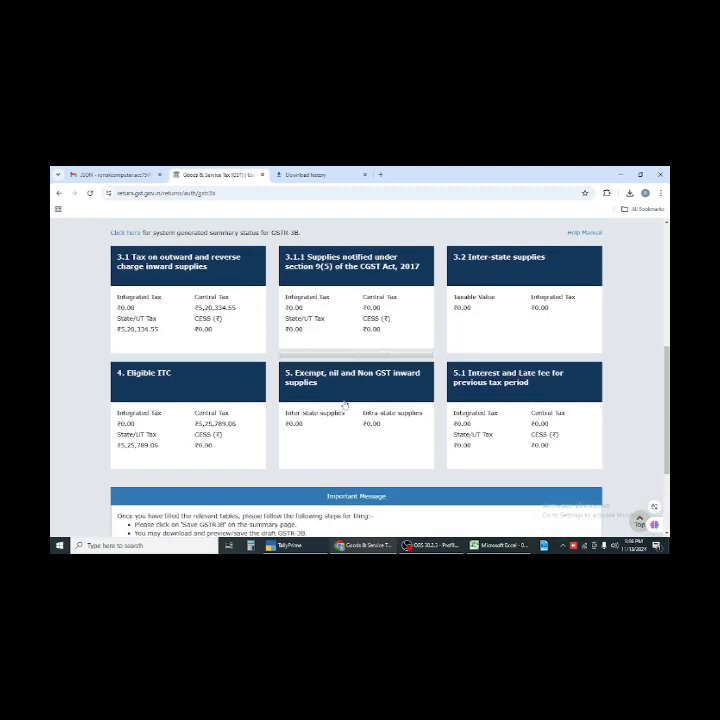
left_click(215, 394)
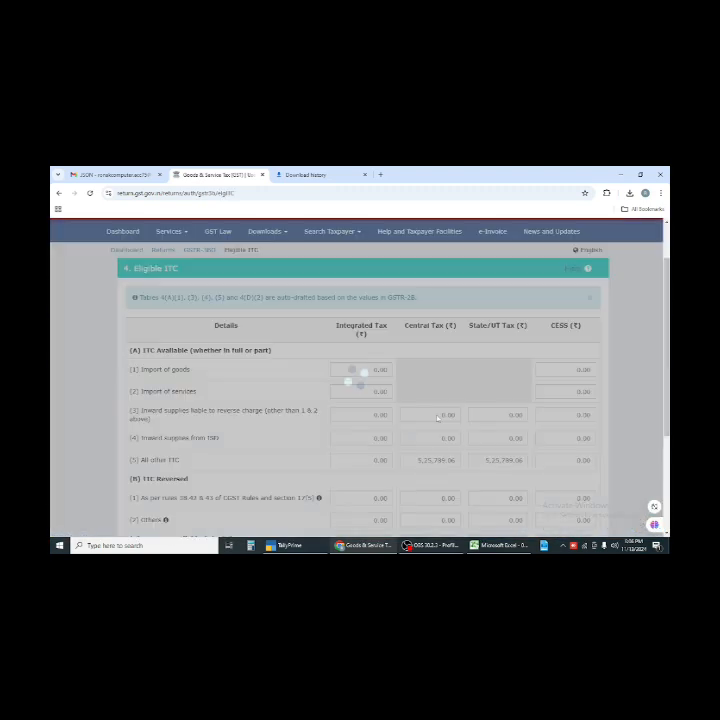
scroll(423, 416, "down", 3)
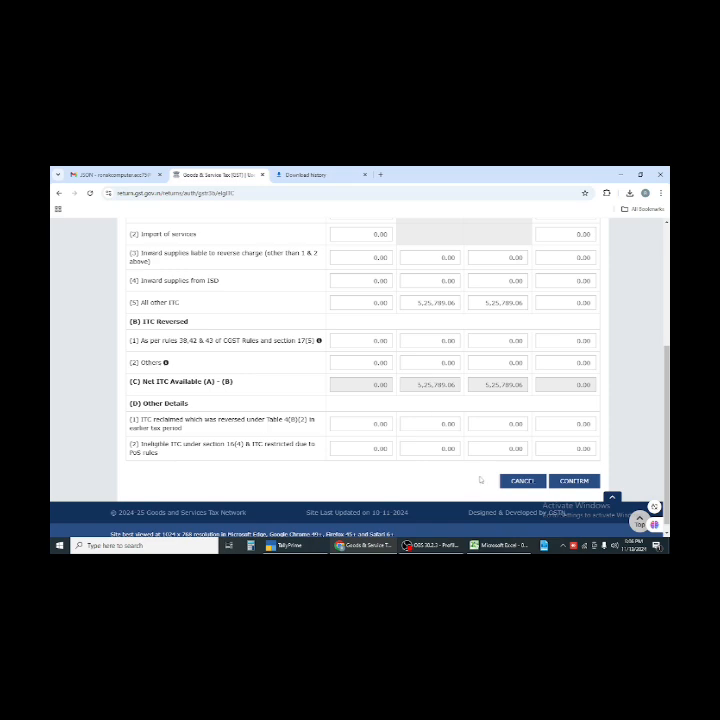
- Switch to the GSTR-2B workbook in Excel and check the sum of the Central Tax column on the B2B sheet
left_click(372, 550)
left_click(482, 549)
left_click(482, 549)
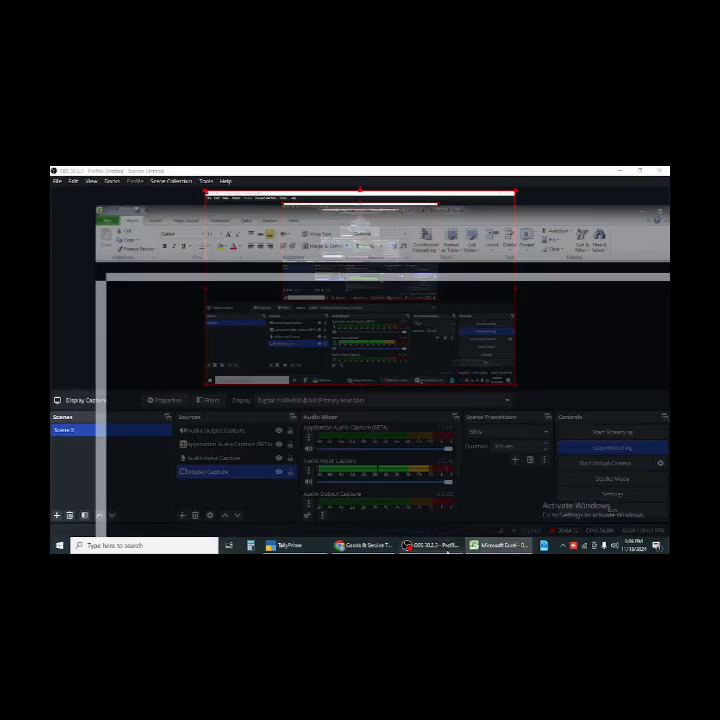
left_click(183, 526)
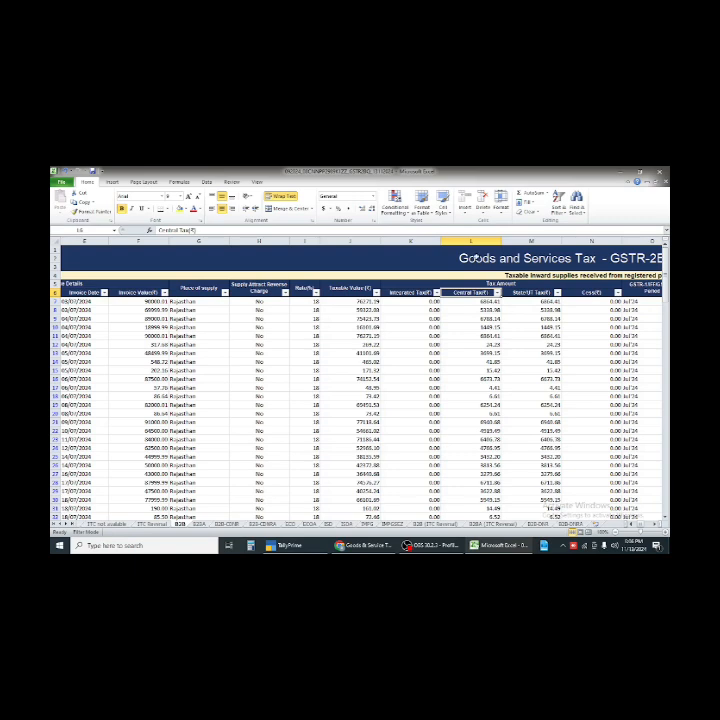
left_click(445, 242)
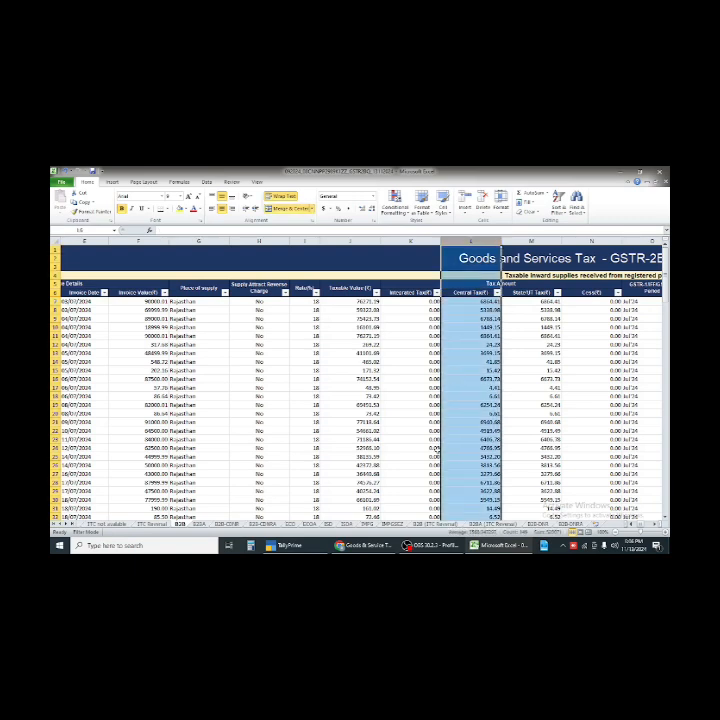
- Open the Calculator and work out the B2B tax total 528071 minus the credit note tax 2282.03, using the B2B-CDNR sheet
mouse_move(292, 546)
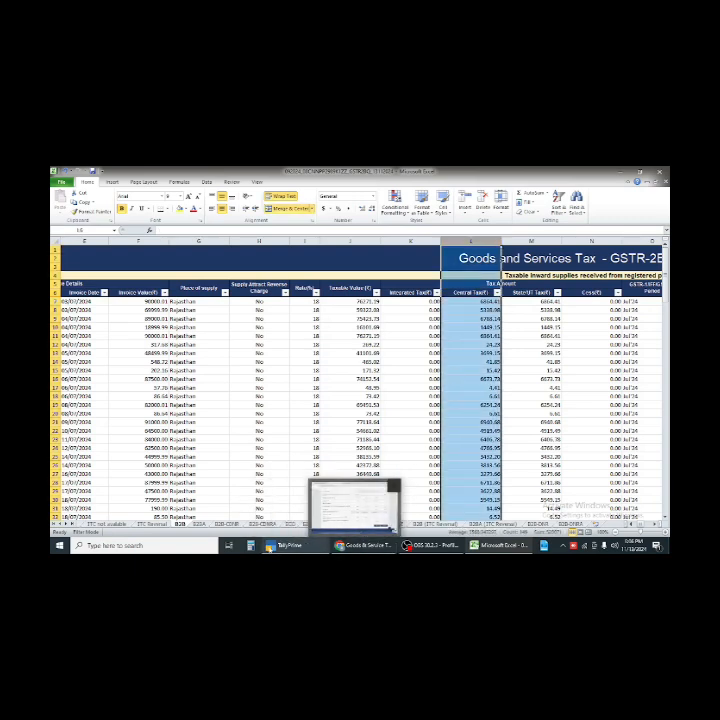
left_click(252, 546)
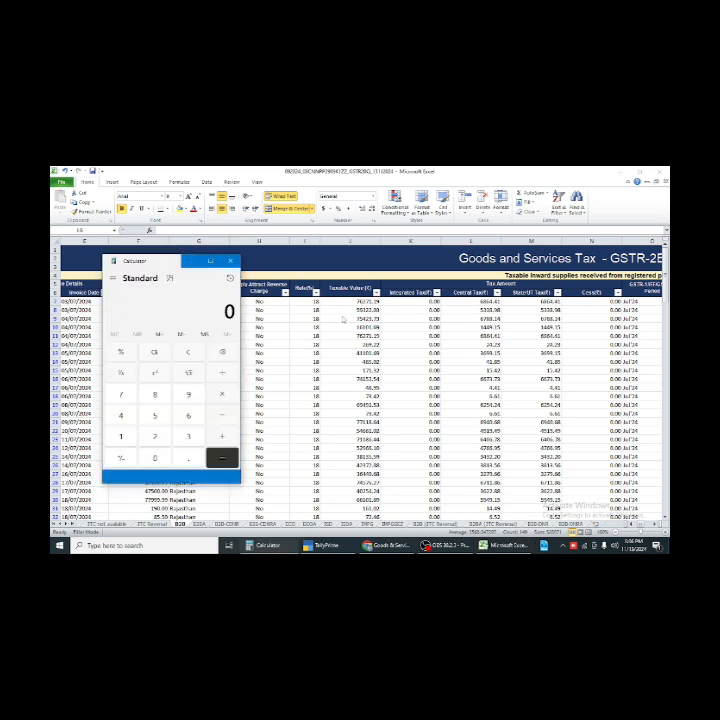
type("528,071")
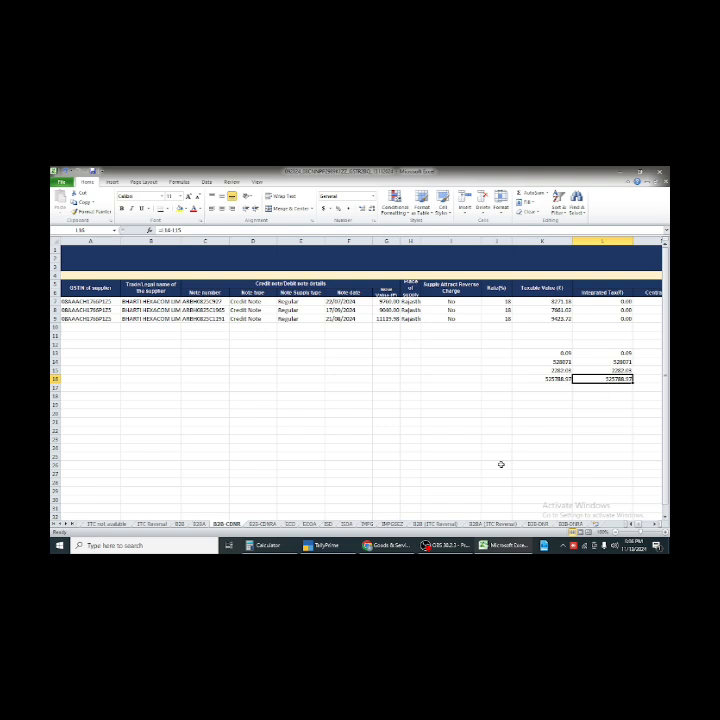
- Return to the Eligible ITC table in Chrome and compare its Net ITC Available with the calculated difference
left_click(385, 546)
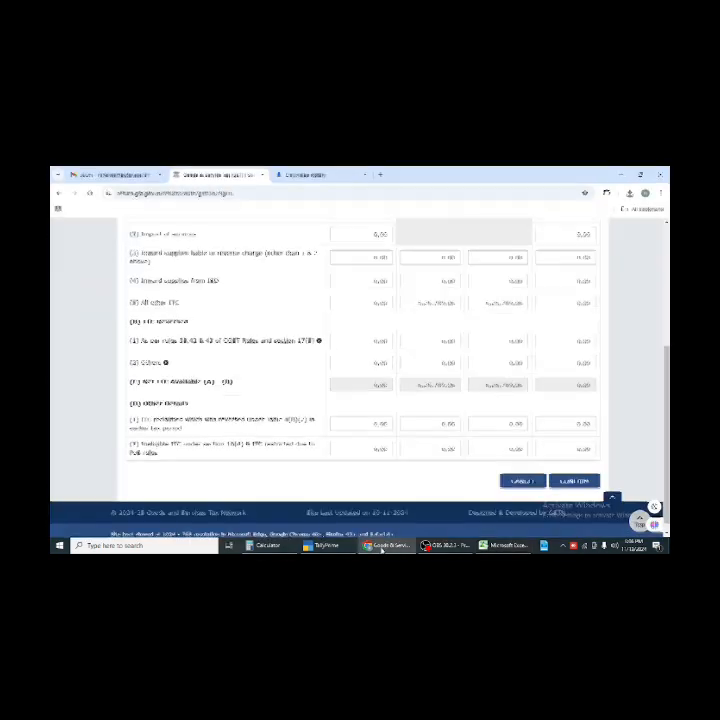
left_click(438, 546)
left_click(438, 546)
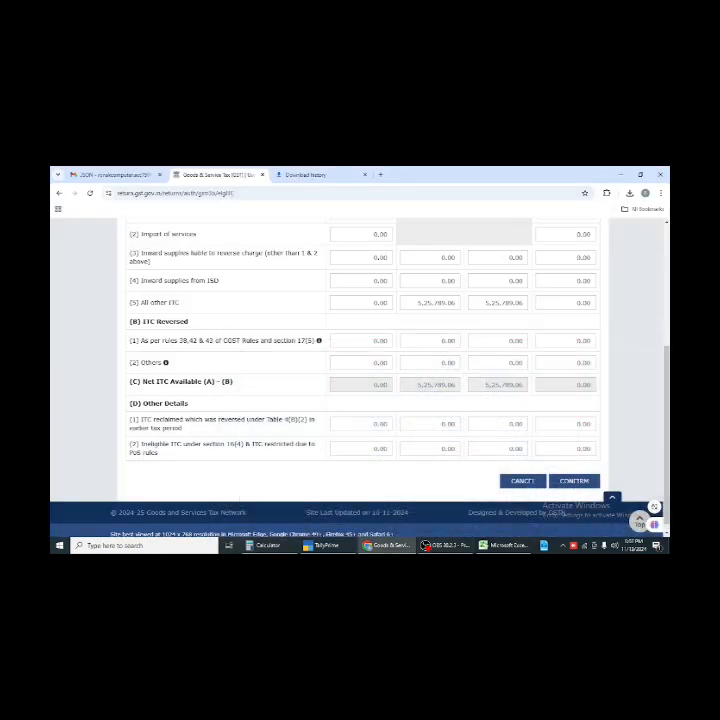
- Switch to the GSTR-2B workbook in Excel and check the credit notes' Central Tax amounts against the calculation on the B2B-CDNR sheet
left_click(405, 549)
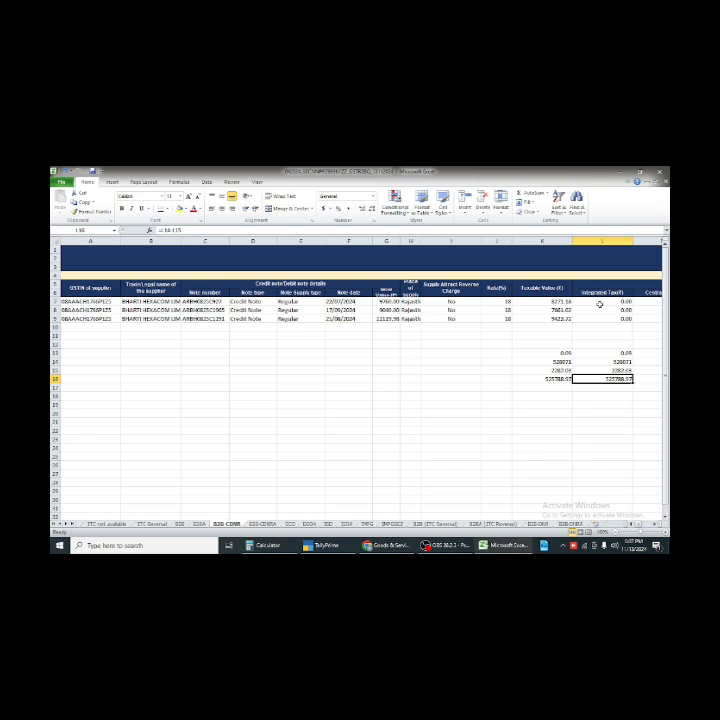
scroll(655, 523, "right", 4)
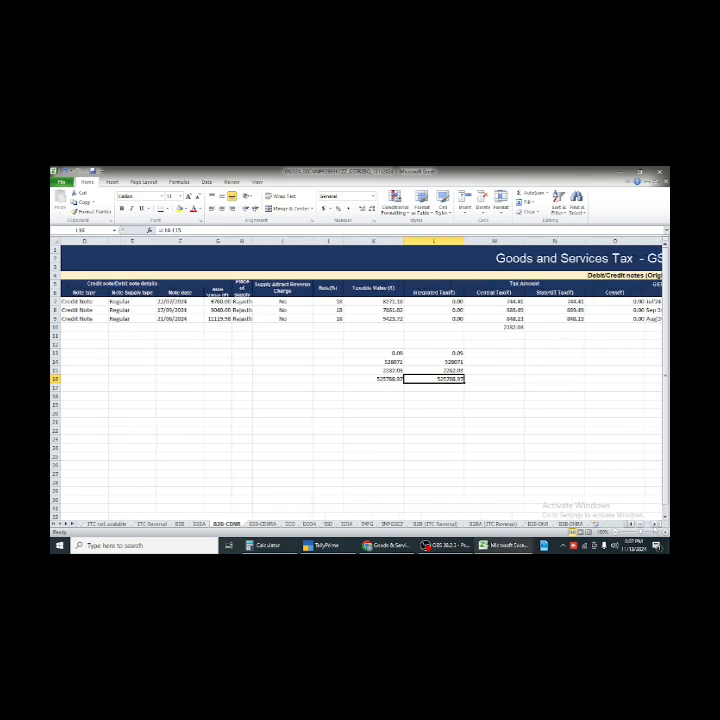
left_click(470, 301)
left_click_drag(470, 301, 470, 318)
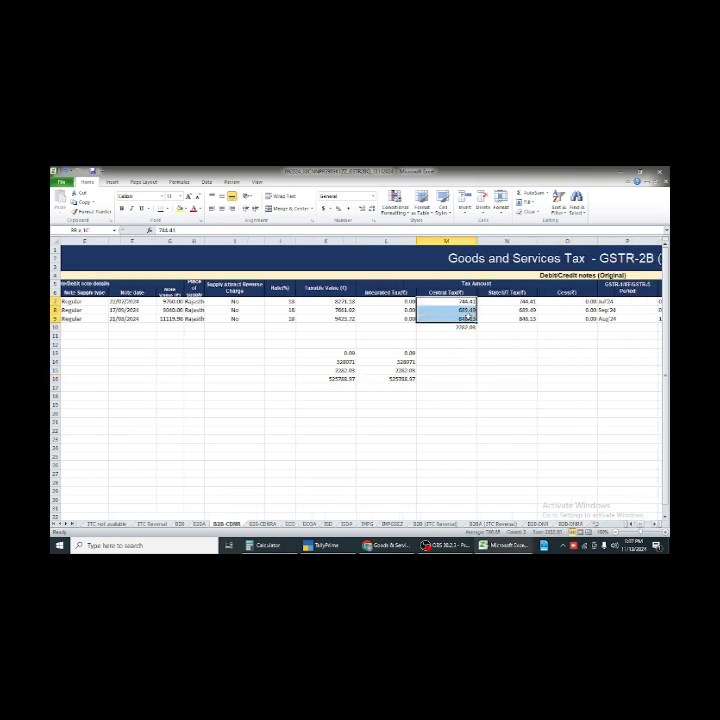
left_click(408, 362)
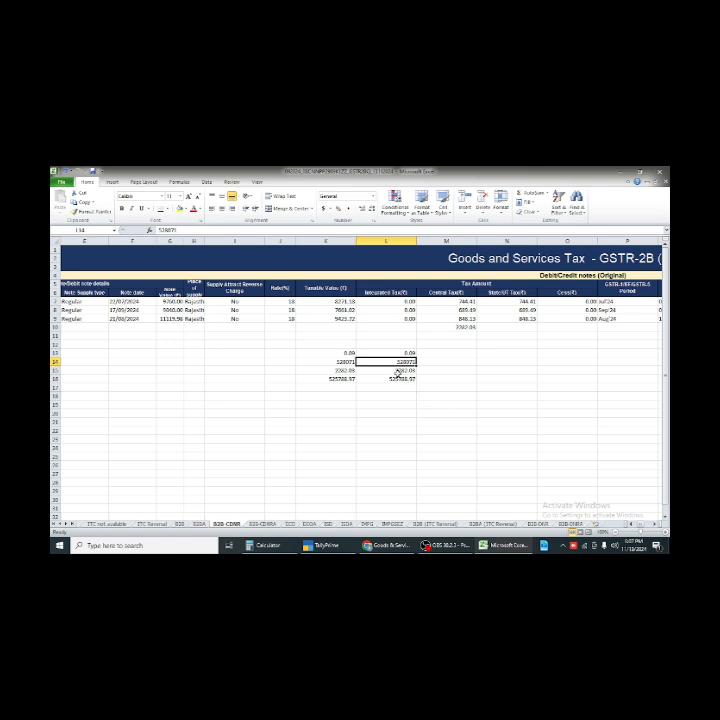
left_click(340, 370)
- Replace the formula in K16 with =K14-K15-K13 and fill it across to L16
left_click(341, 379)
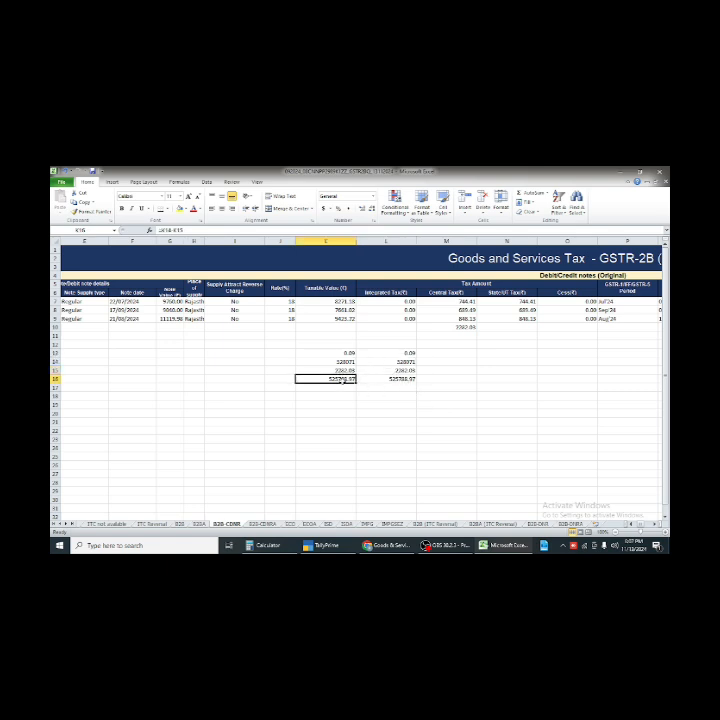
type("=")
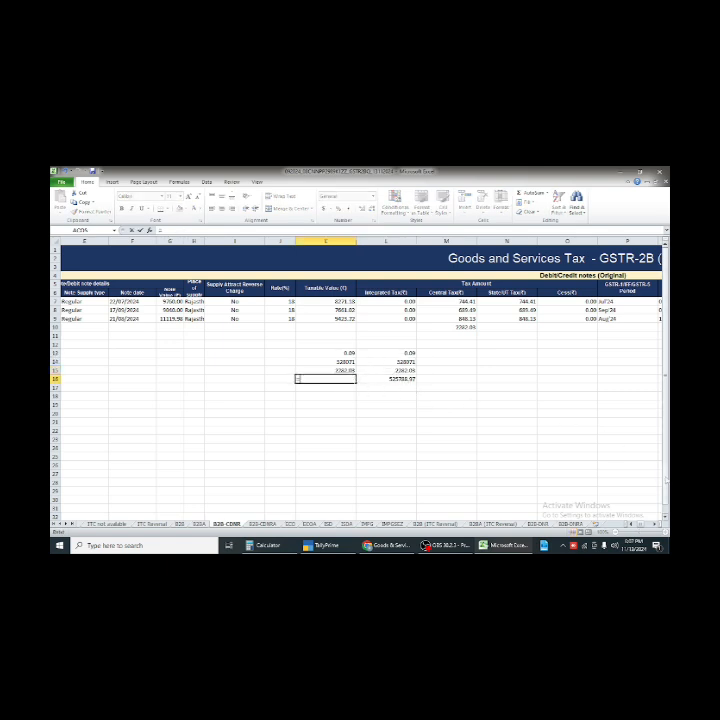
key("Up")
key("Up")
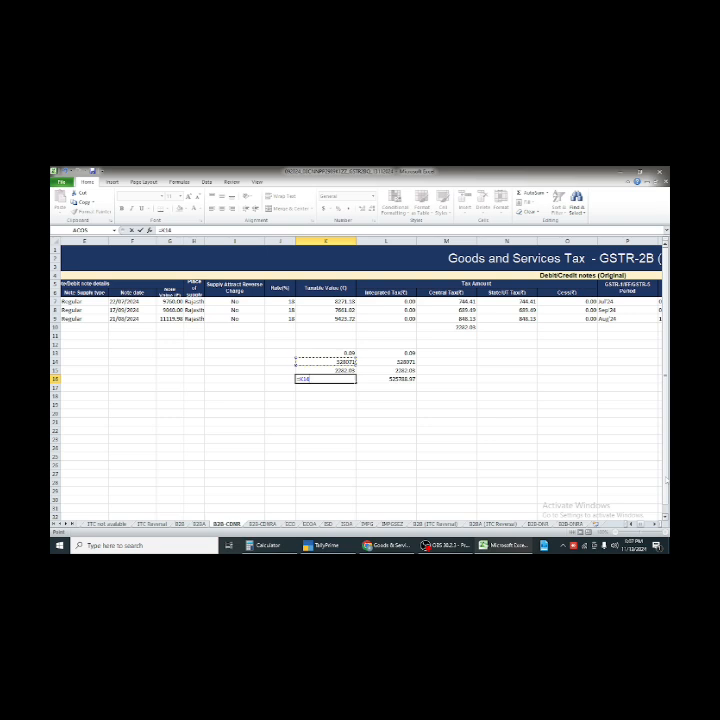
type("-")
key("Up")
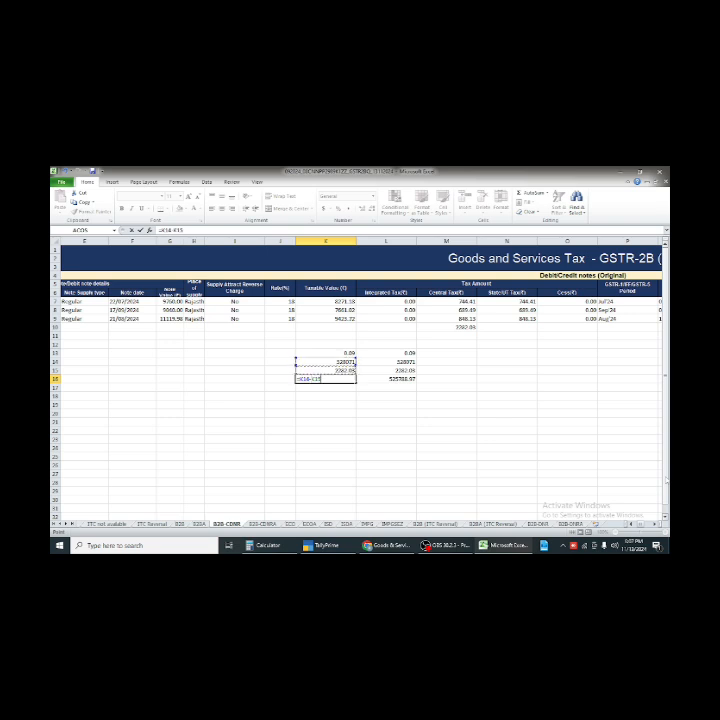
type("-")
key("Up")
key("Up")
key("Up")
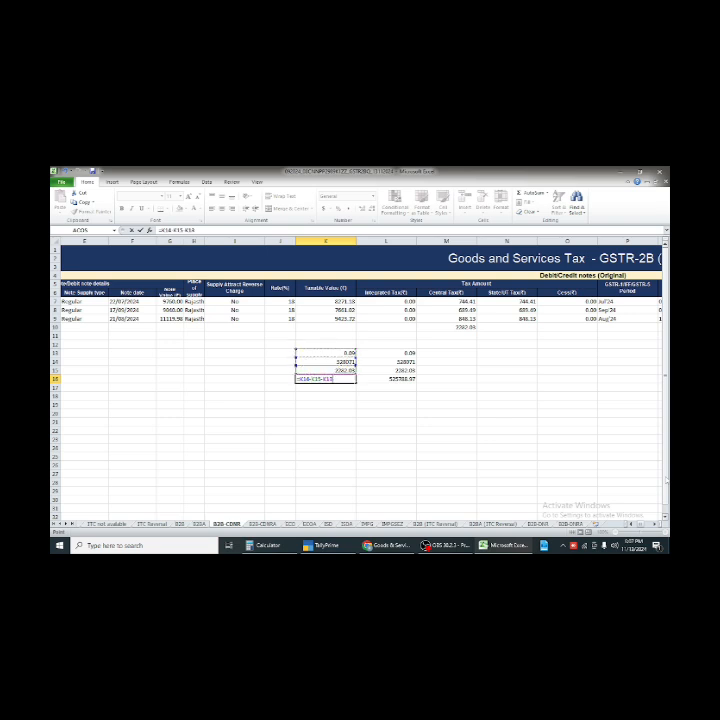
key("ctrl+Return")
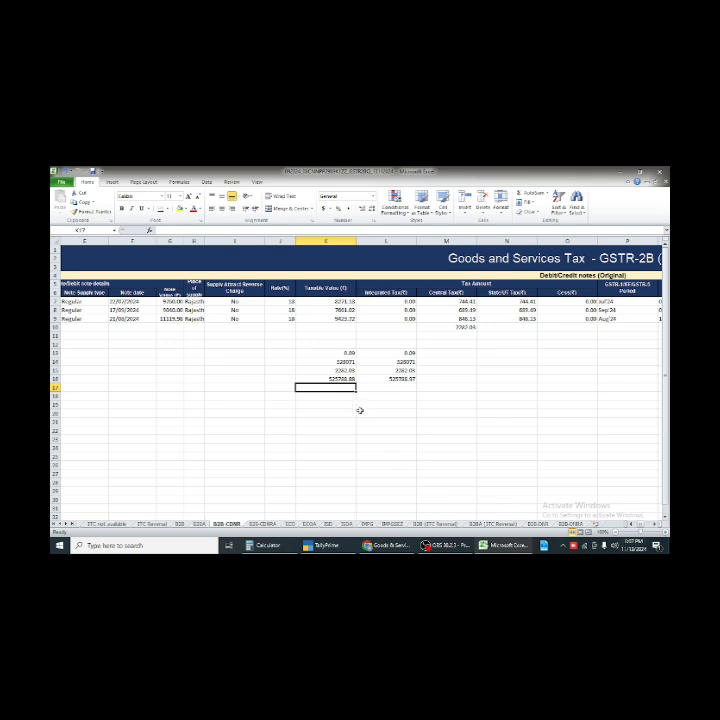
left_click_drag(343, 381, 418, 386)
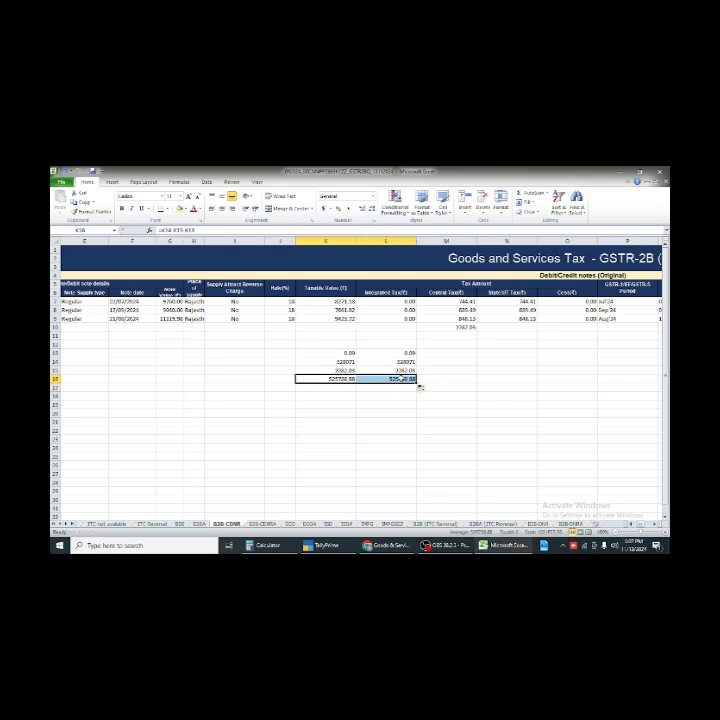
left_click(402, 379)
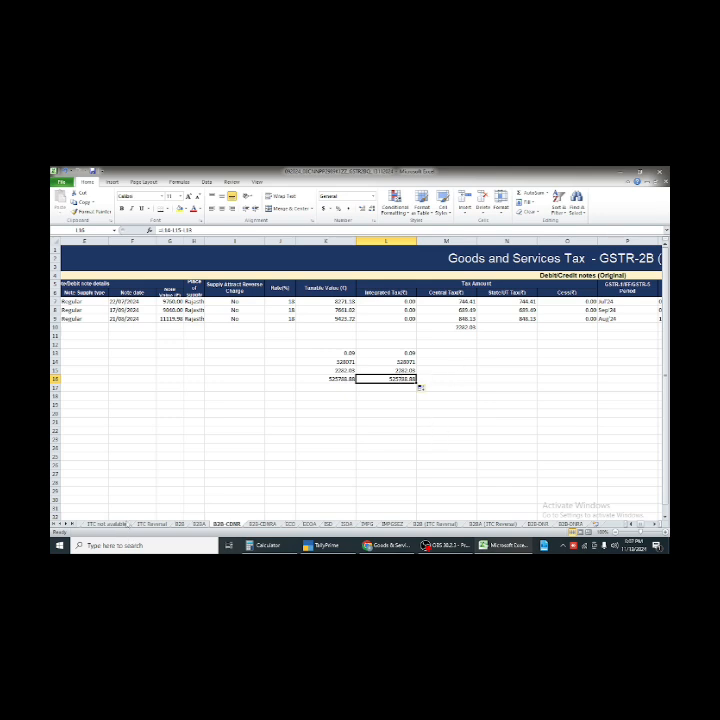
- Switch to the Eligible ITC table in Chrome and enter 0.09 as ITC Reversed, Others, for both Central Tax and State/UT Tax
left_click(390, 545)
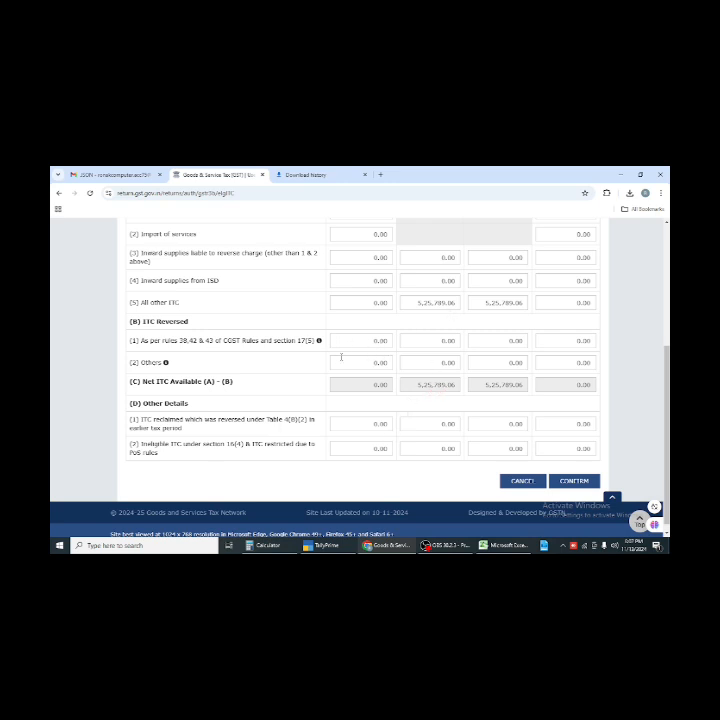
left_click(427, 363)
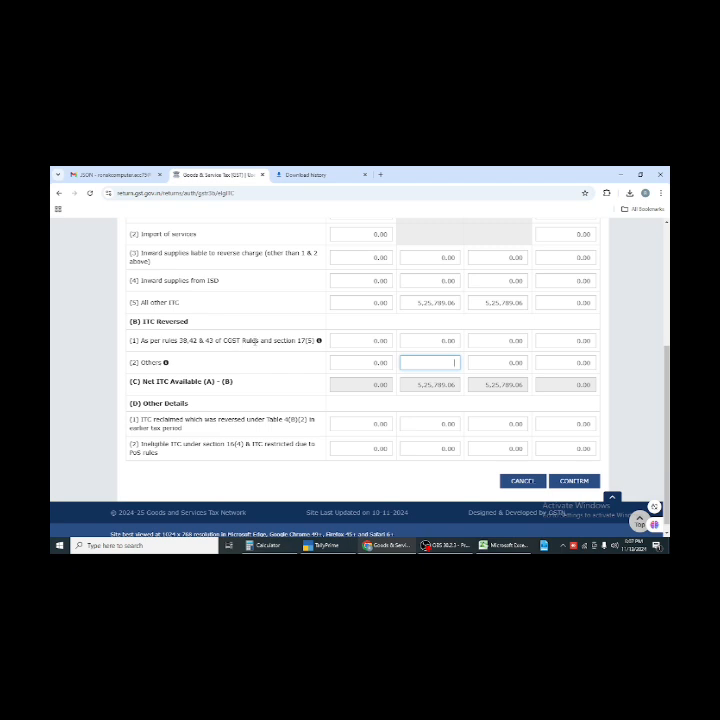
left_click(320, 341)
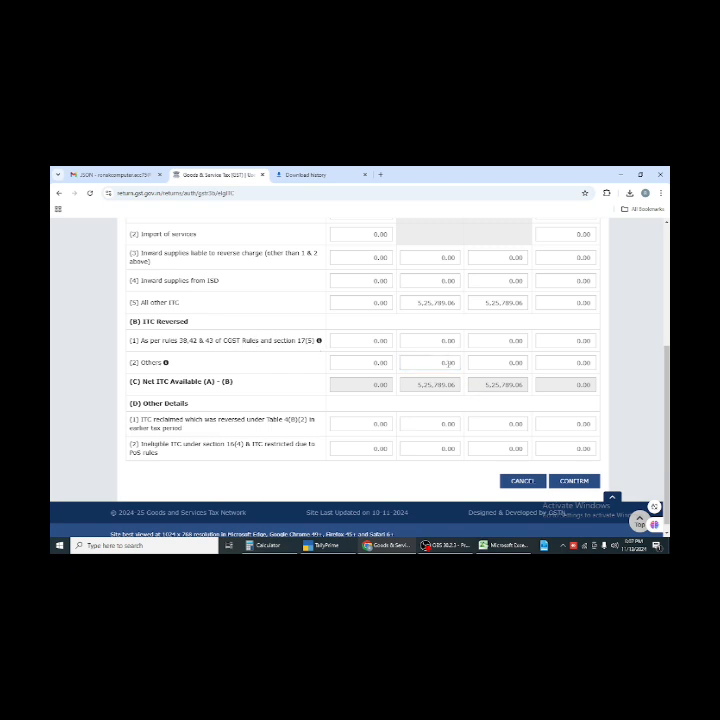
left_click(450, 542)
key("alt+Tab")
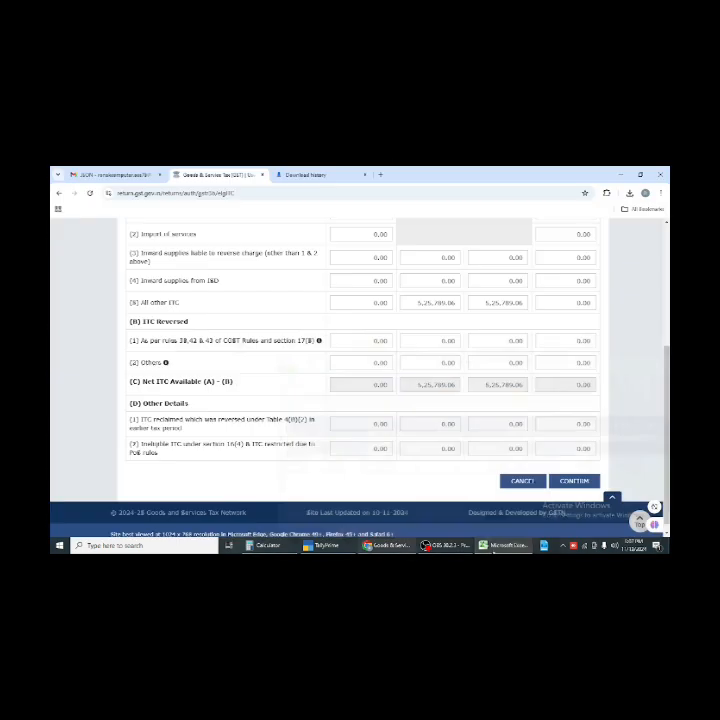
left_click(442, 361)
type("0.09")
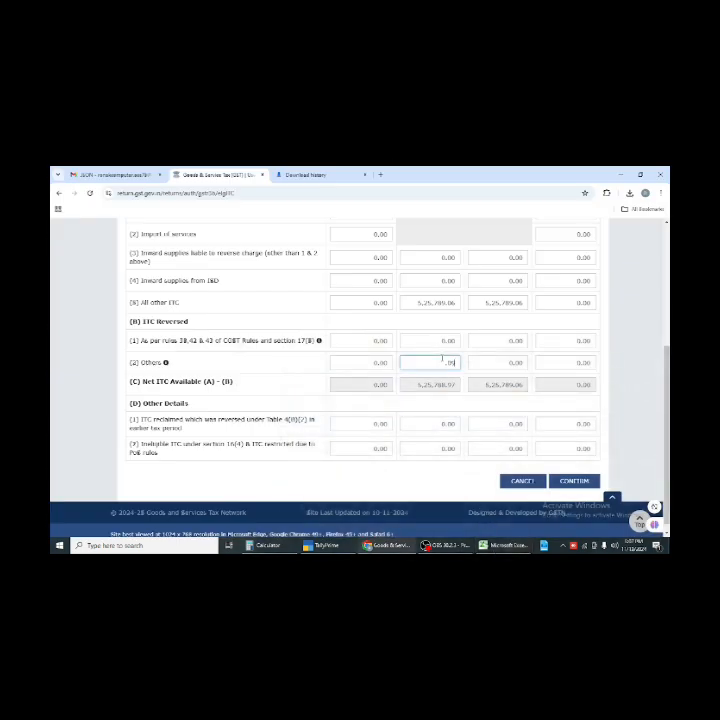
left_click(491, 362)
type("0.09")
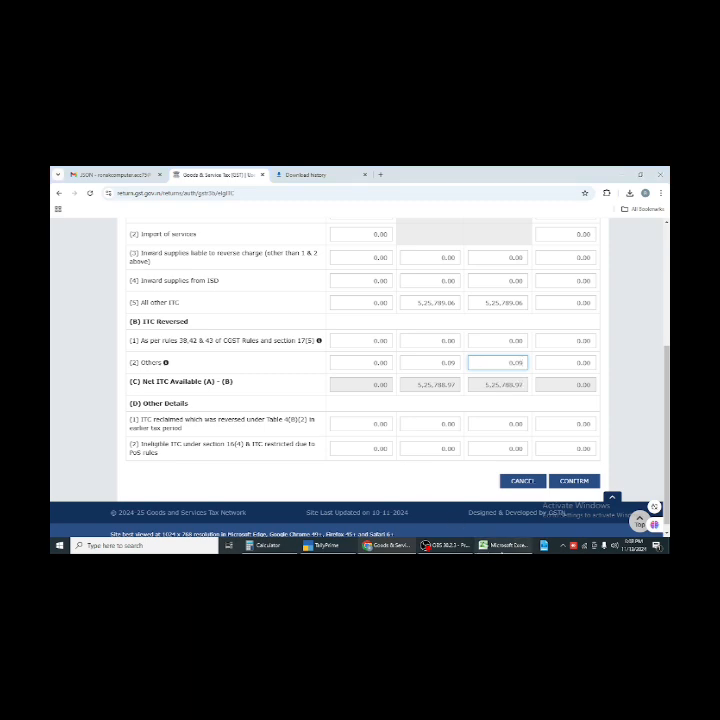
- Compare the Net ITC Available in the Eligible ITC table with the results in K16 and L16 of the Excel sheet
key("alt+Tab")
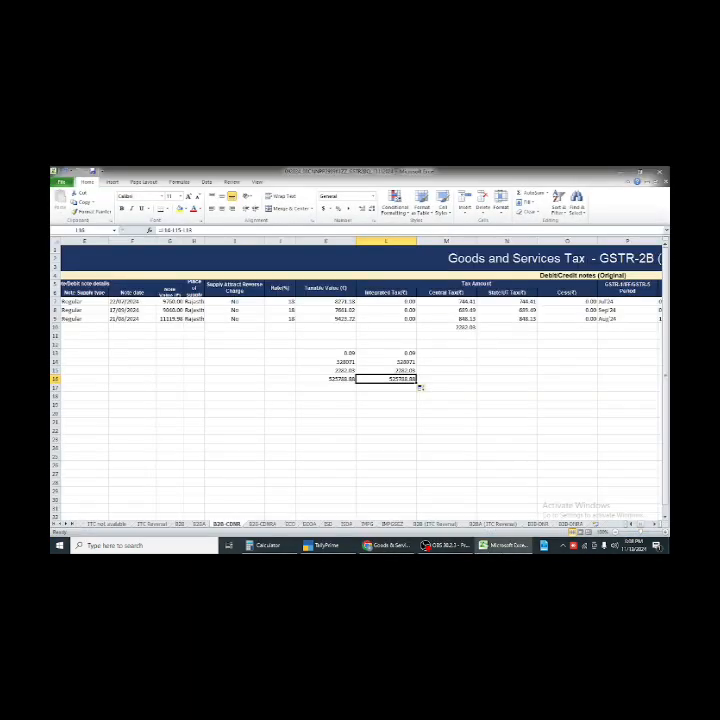
key("alt+Tab")
key("alt+Tab")
key("alt+Tab")
key("alt+Tab")
key("alt+Tab")
left_click(497, 400)
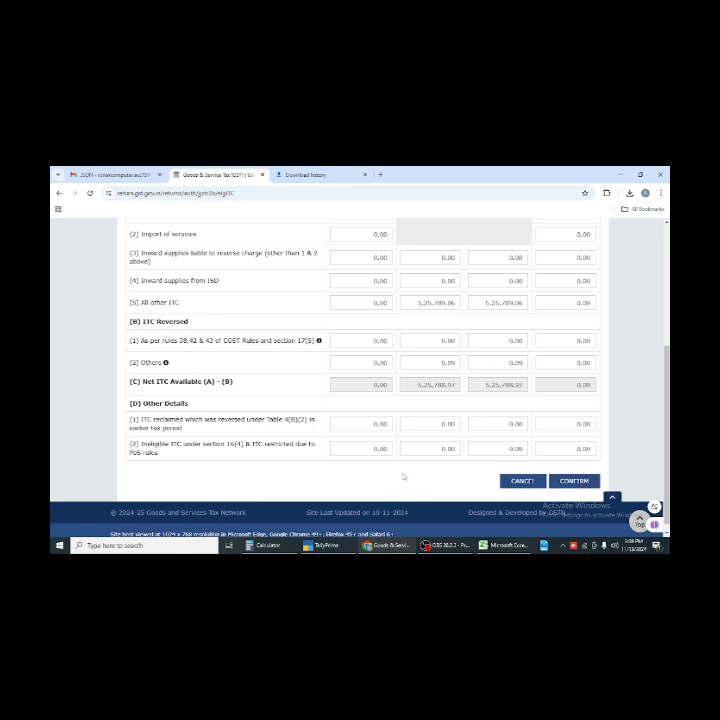
left_click(500, 546)
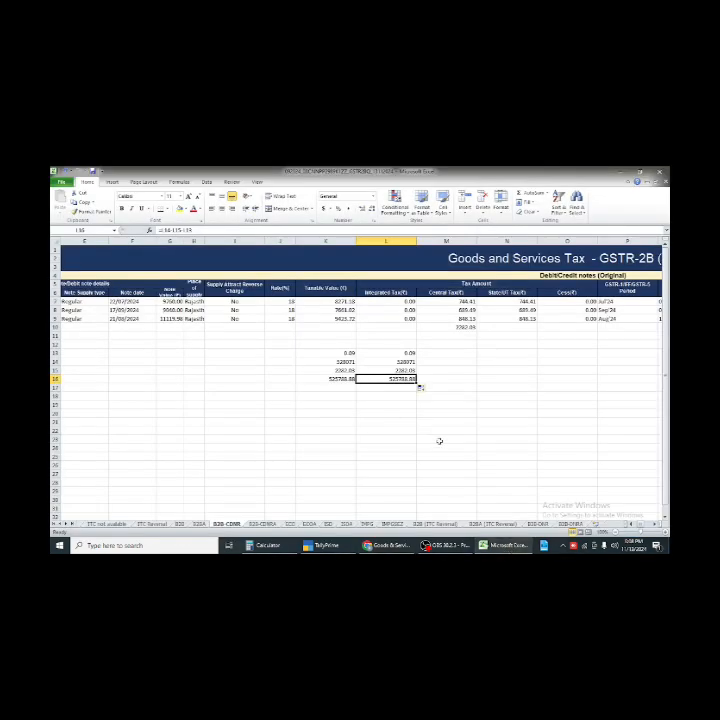
left_click(500, 547)
left_click(500, 548)
left_click(501, 549)
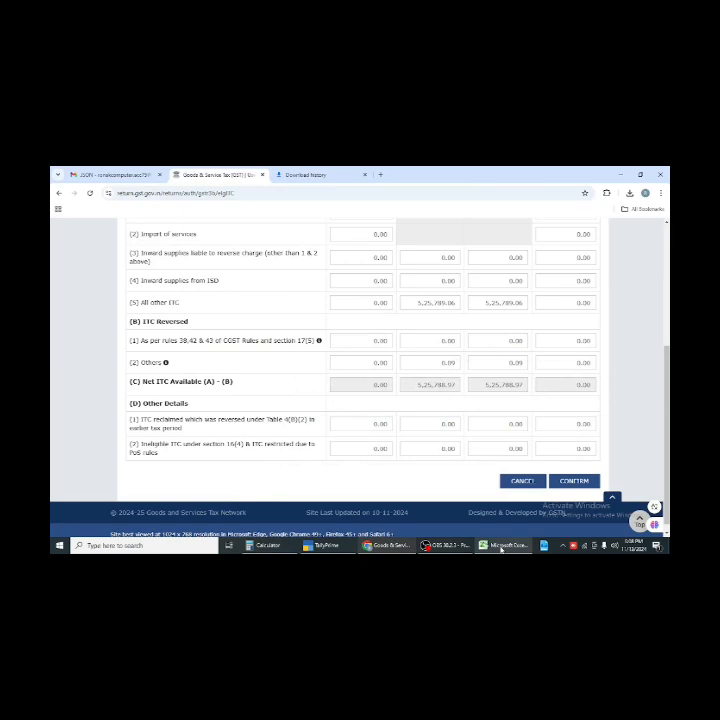
left_click(500, 548)
left_click(500, 548)
left_click(502, 548)
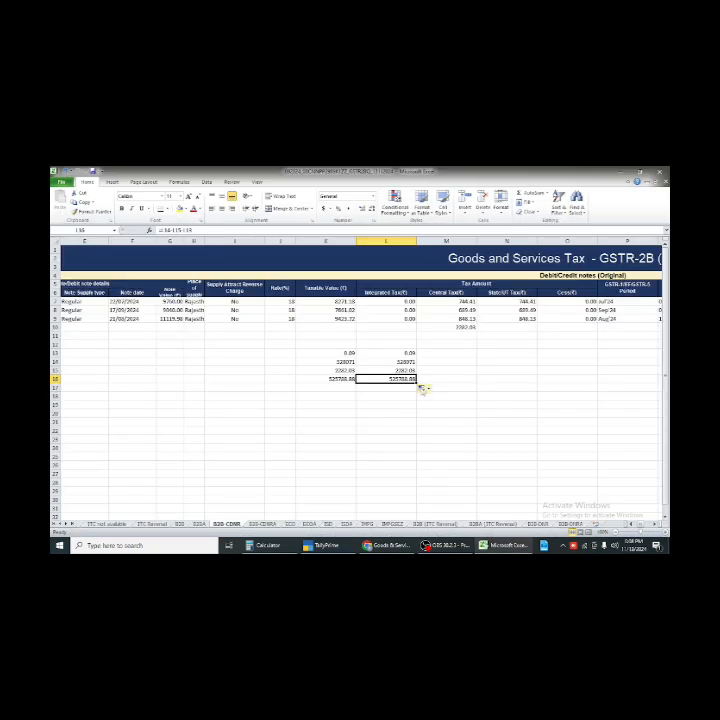
left_click(501, 548)
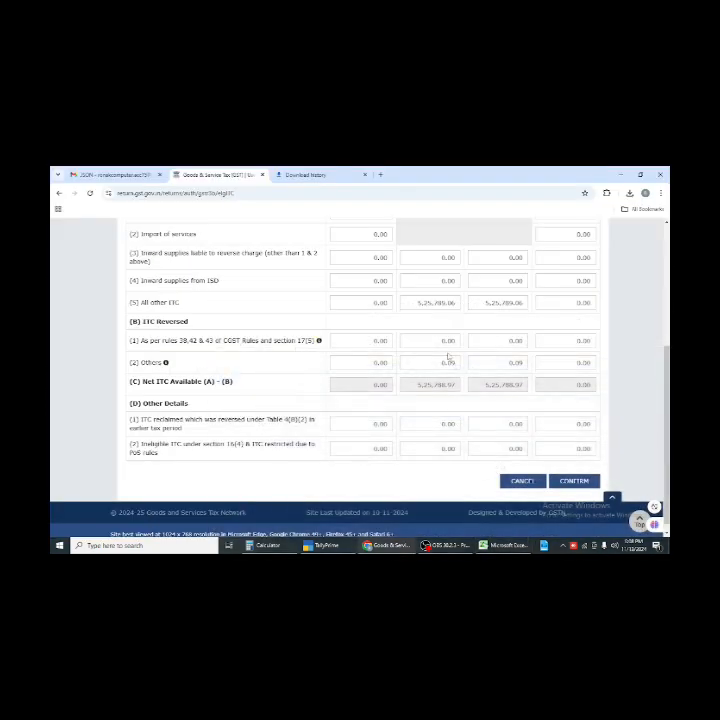
- Set ITC Reversed, Others, to 0.18 for Central Tax and State/UT Tax and confirm the Eligible ITC table
left_click(456, 363)
left_click(524, 363)
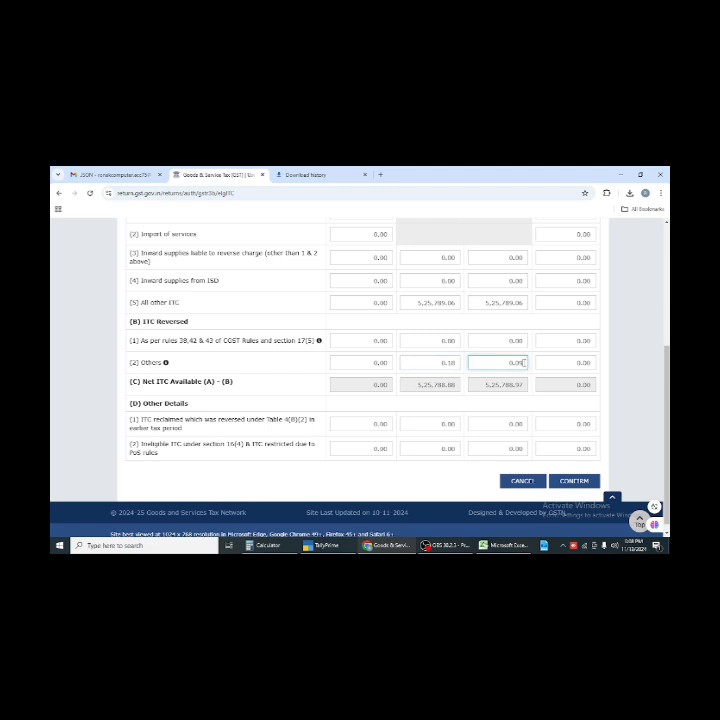
key("BackSpace")
left_click(476, 322)
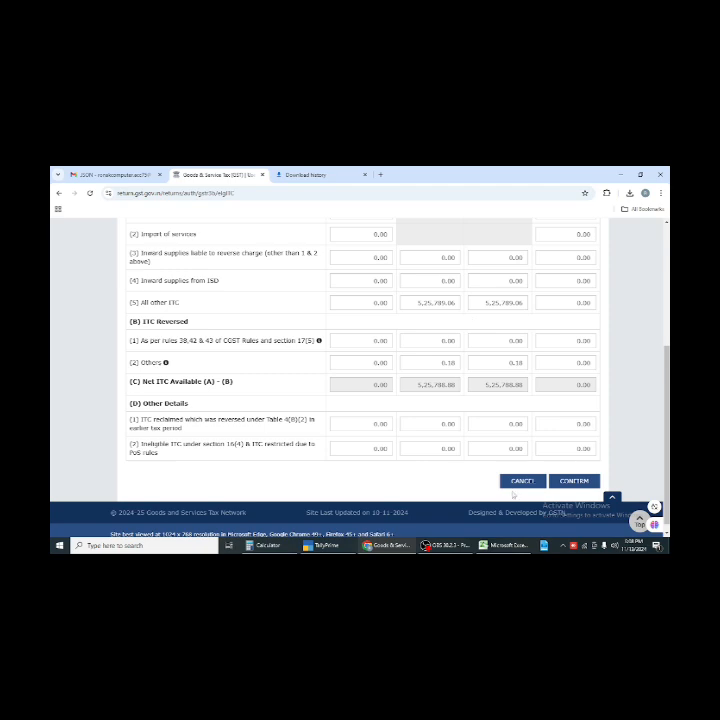
left_click(578, 484)
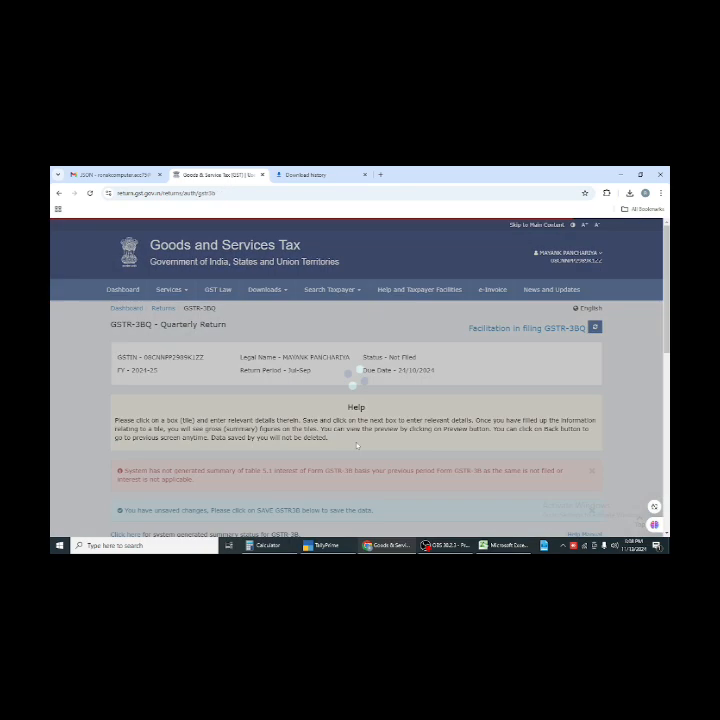
- Save the GSTR-3B return with the updated Eligible ITC figures
scroll(356, 441, "down", 5)
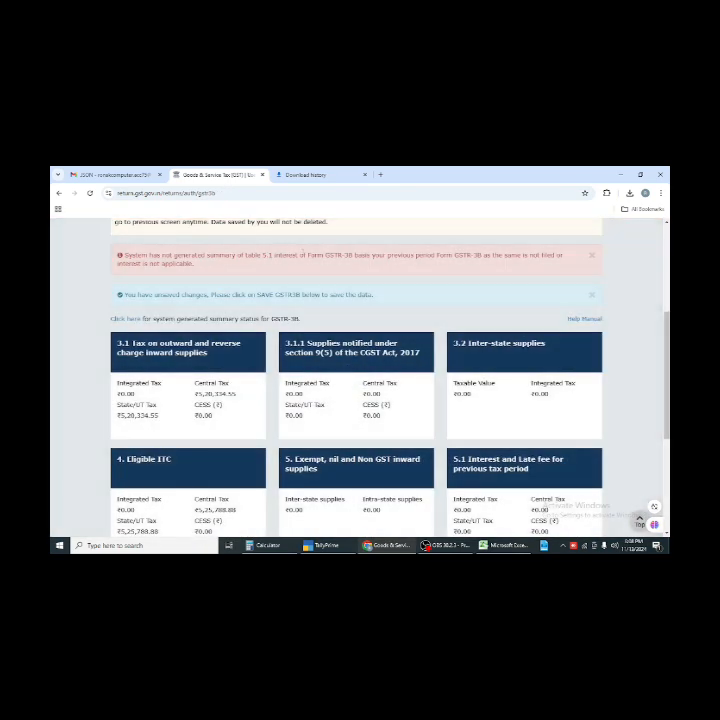
scroll(479, 313, "up", 4)
scroll(576, 286, "down", 11)
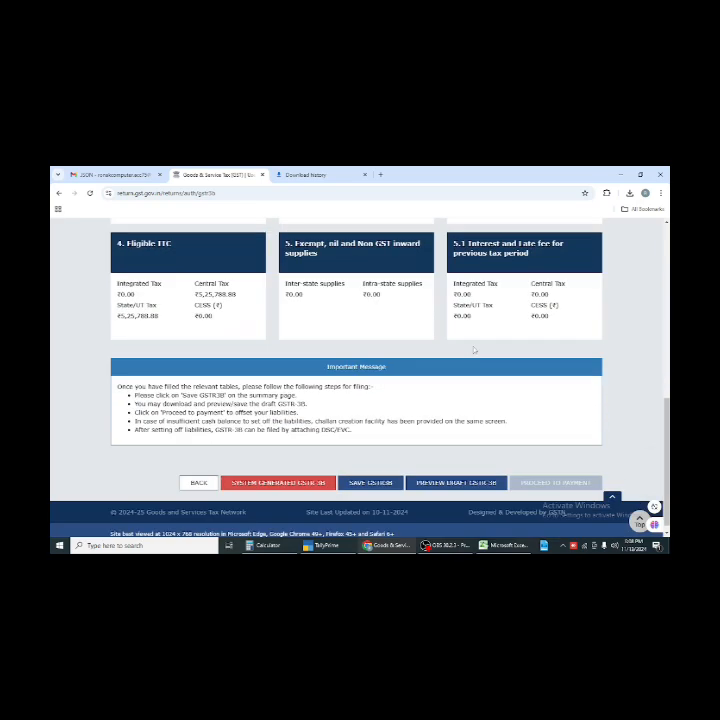
left_click(370, 474)
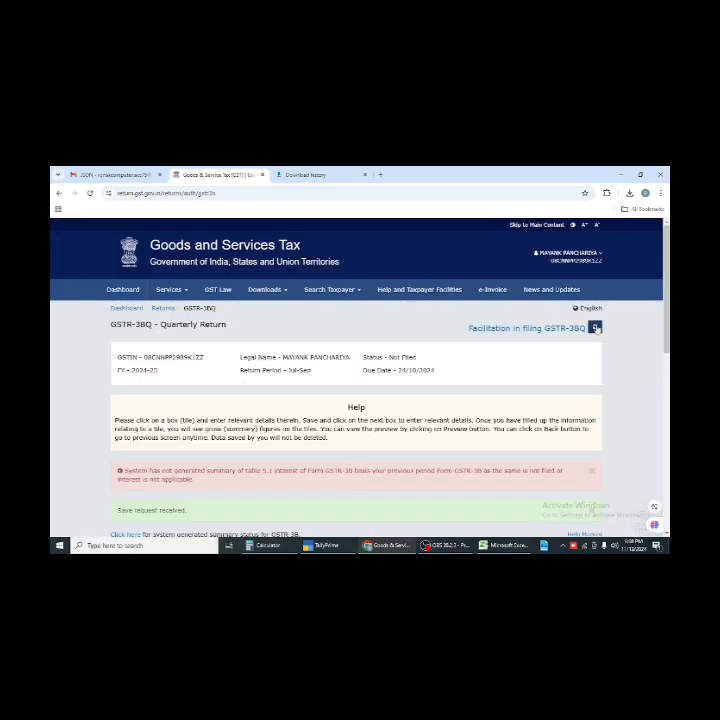
scroll(331, 428, "down", 5)
scroll(331, 428, "down", 3)
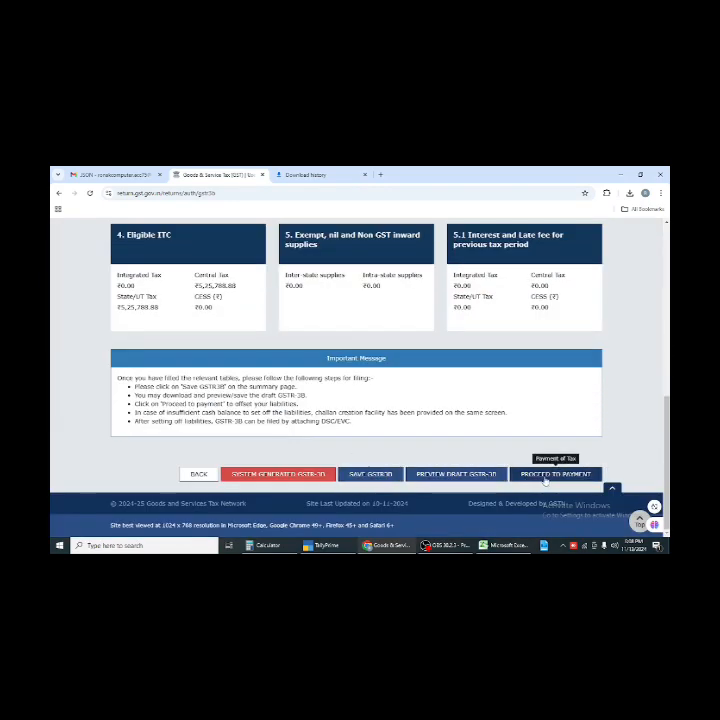
left_click(370, 474)
- Proceed to payment of tax and offset the Central Tax and State/UT Tax liability through ITC, posting the credit to the ledger
scroll(375, 478, "down", 8)
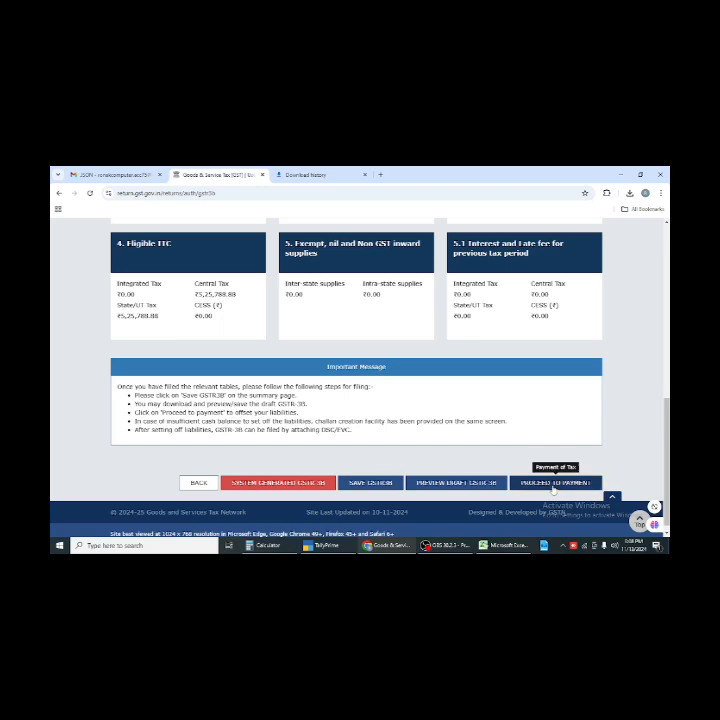
left_click(556, 480)
scroll(230, 453, "down", 10)
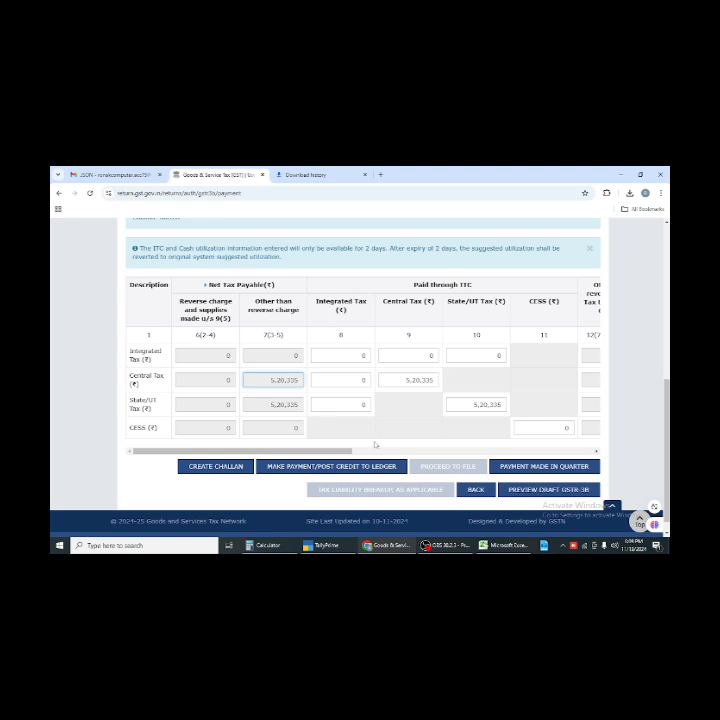
left_click_drag(342, 452, 232, 478)
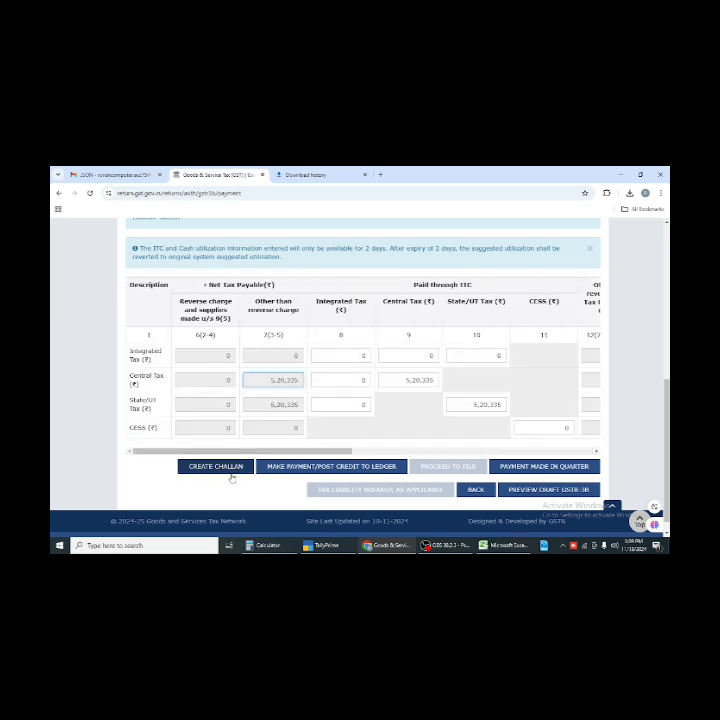
left_click(284, 468)
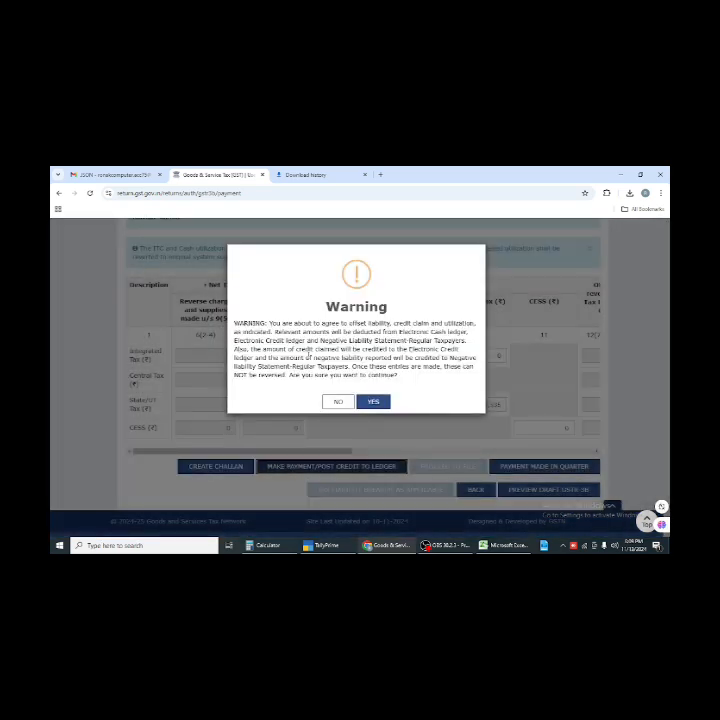
left_click(373, 403)
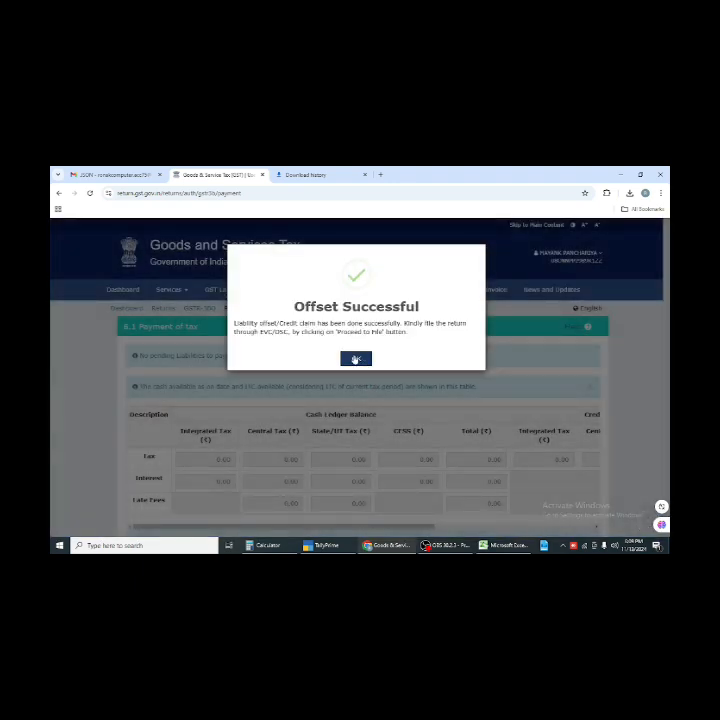
left_click(356, 359)
- Proceed to filing, accept the verification declaration and choose the authorised signatory
scroll(320, 321, "down", 10)
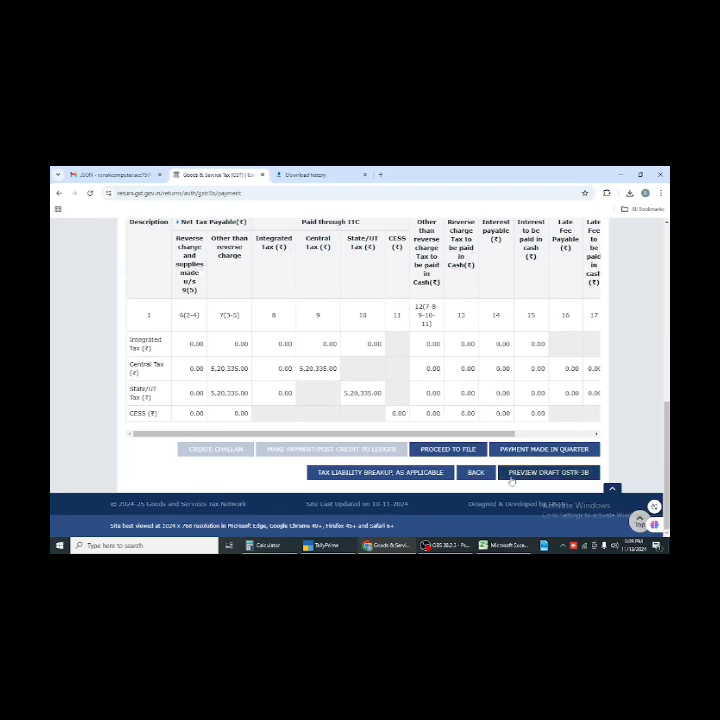
left_click(463, 449)
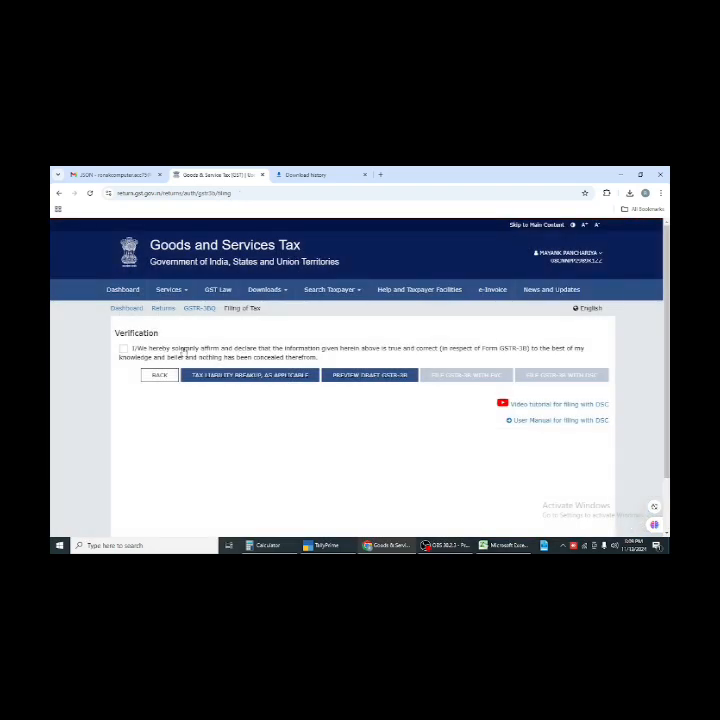
left_click(183, 350)
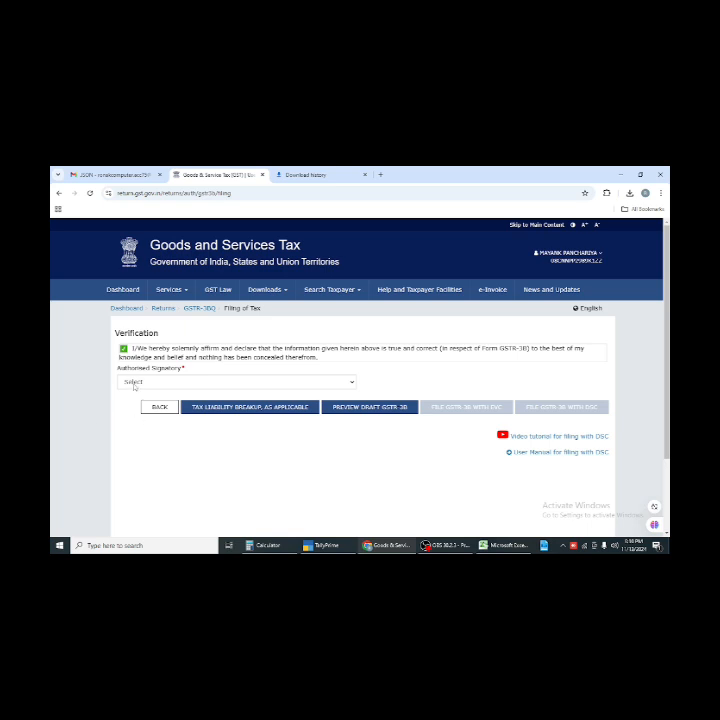
left_click(135, 382)
left_click(135, 406)
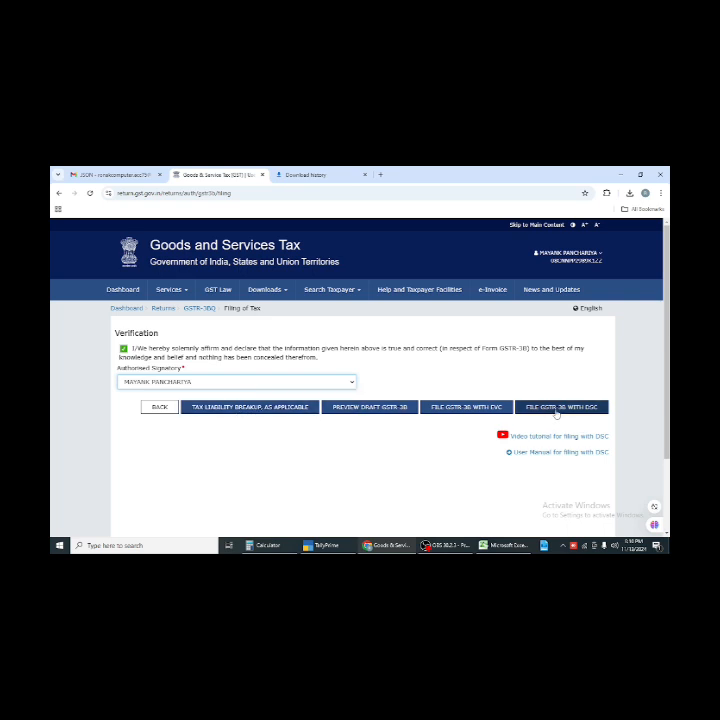
- File the GSTR-3B with EVC, entering the one-time password in the OTP field and verifying it
left_click(484, 410)
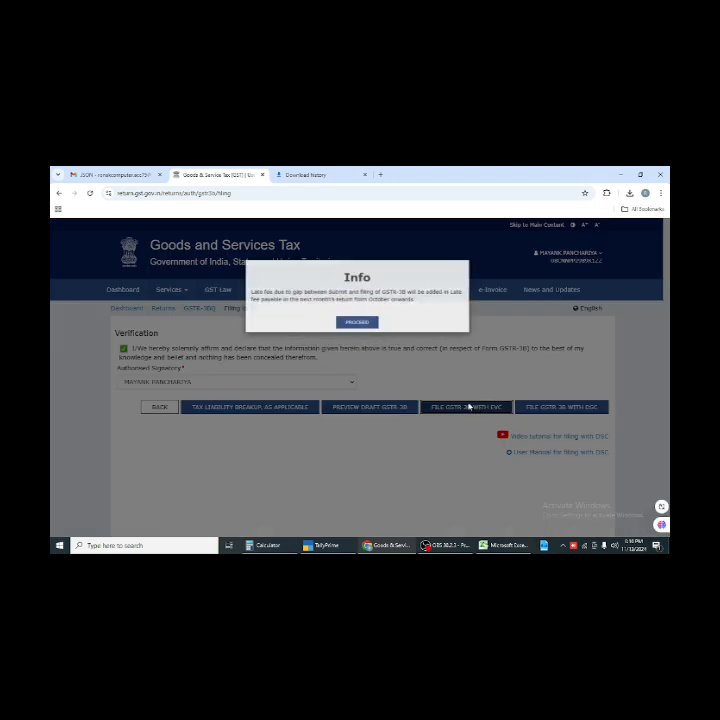
left_click(346, 317)
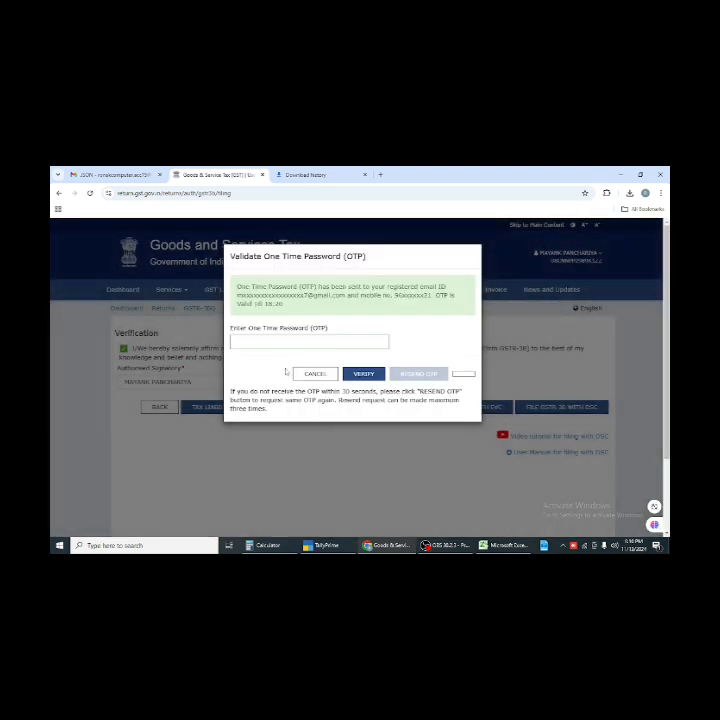
left_click(289, 340)
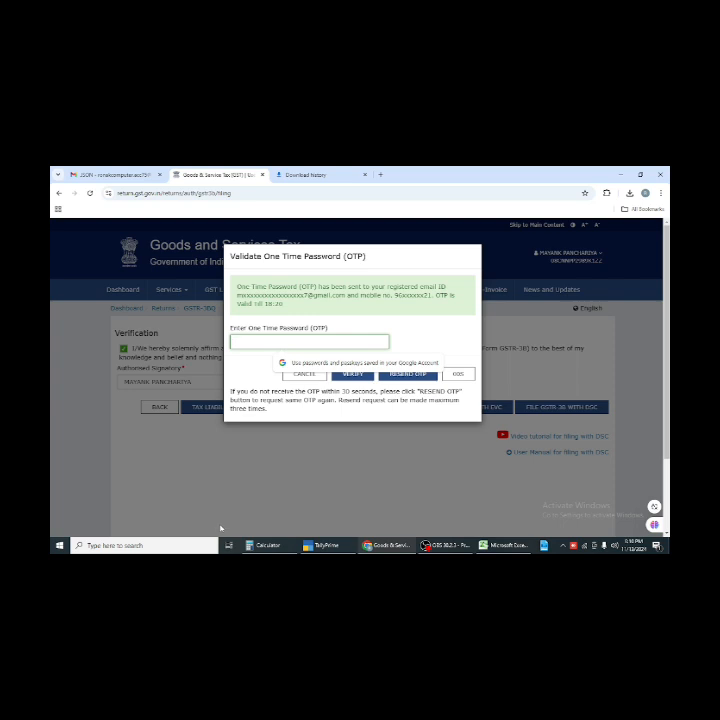
type("4")
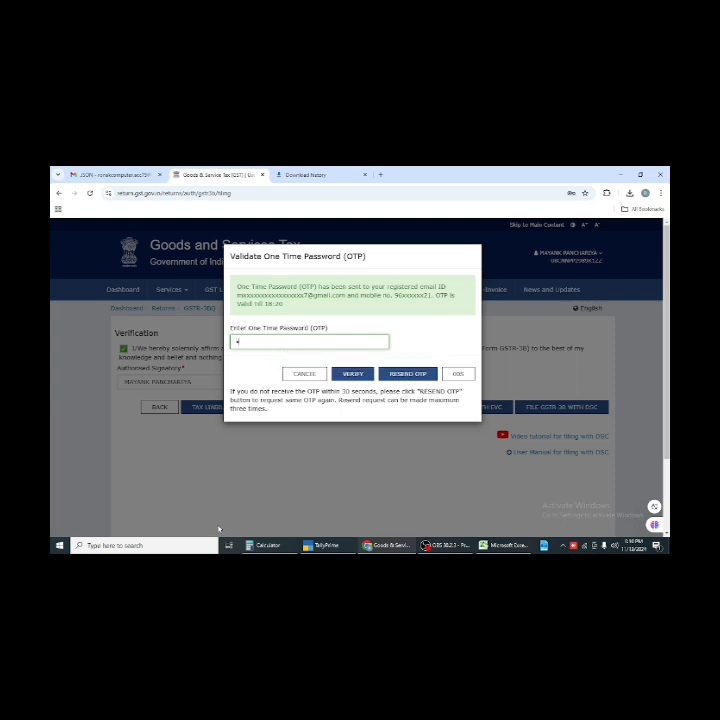
type("•")
left_click(346, 374)
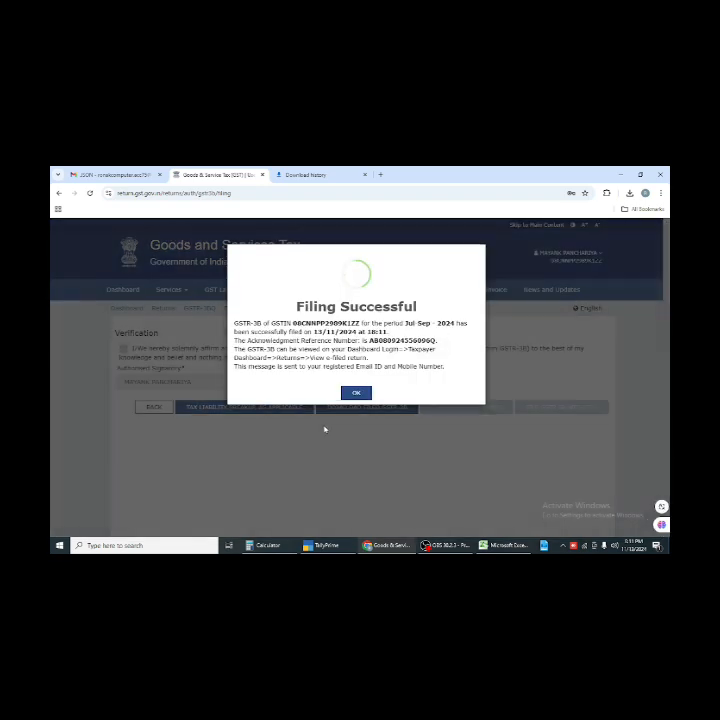
left_click(355, 393)
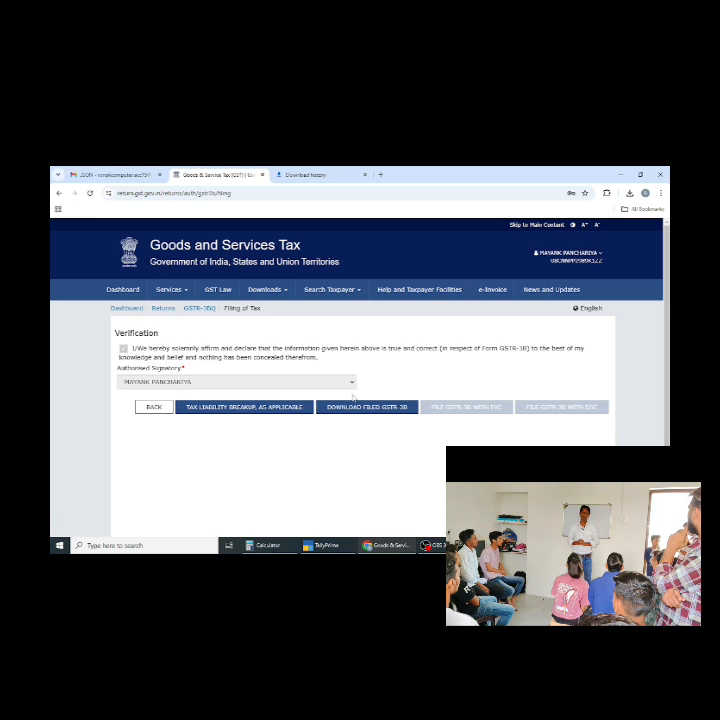
- Check the GSTR-3B filing status for Quarter 2 (Jul - Sep) under File Returns and go back to the dashboard
left_click(158, 312)
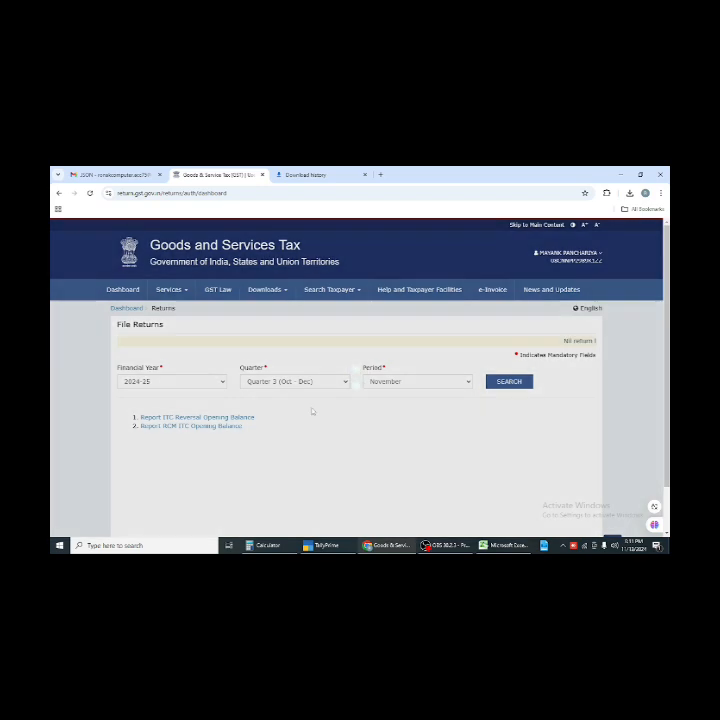
left_click(310, 382)
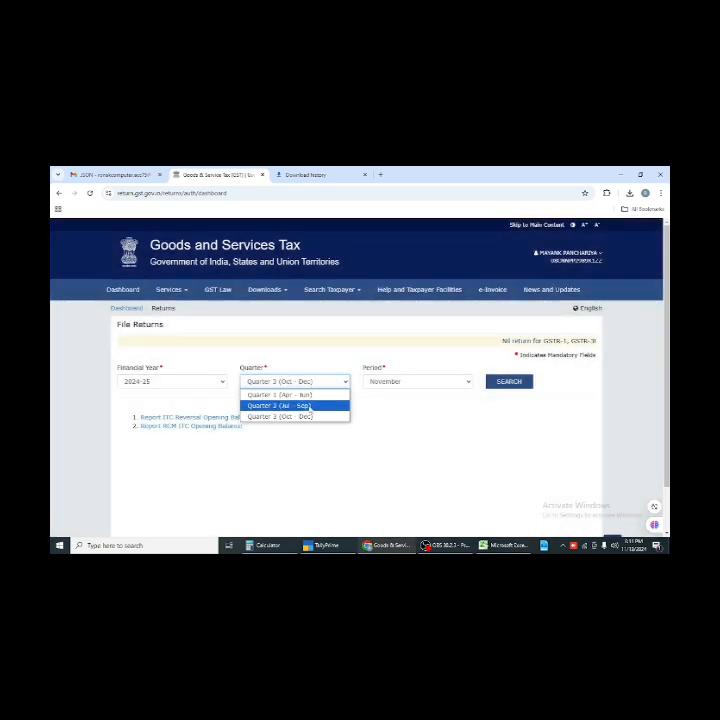
left_click(290, 405)
left_click(509, 381)
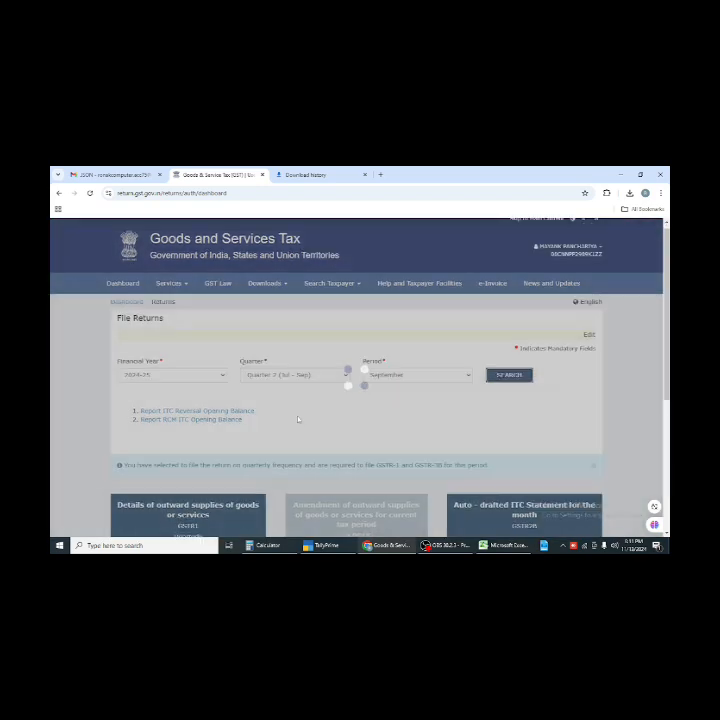
scroll(300, 418, "down", 3)
scroll(318, 421, "down", 2)
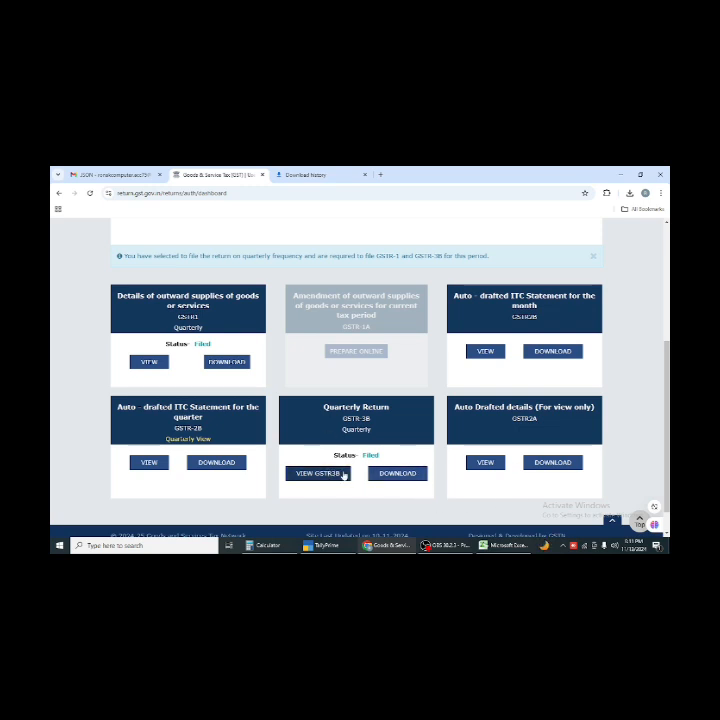
scroll(306, 441, "up", 5)
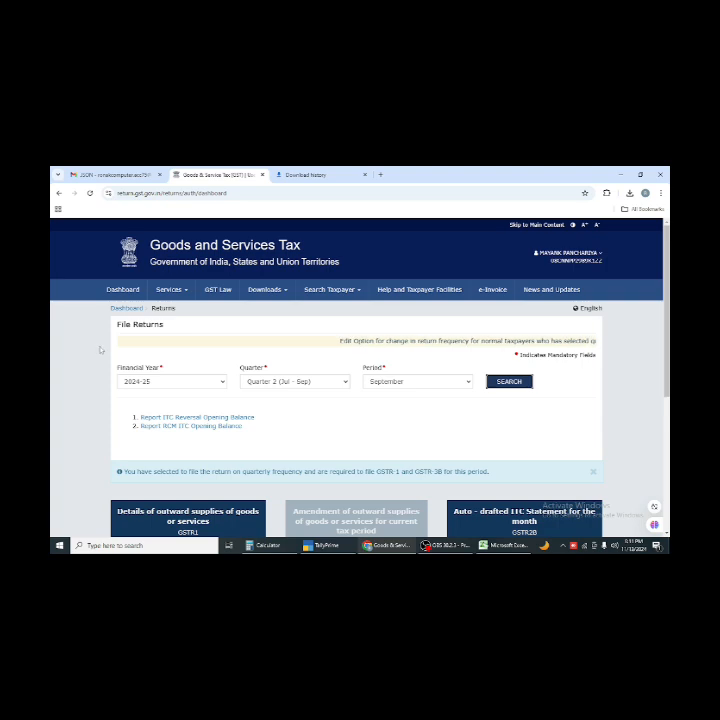
left_click(120, 309)
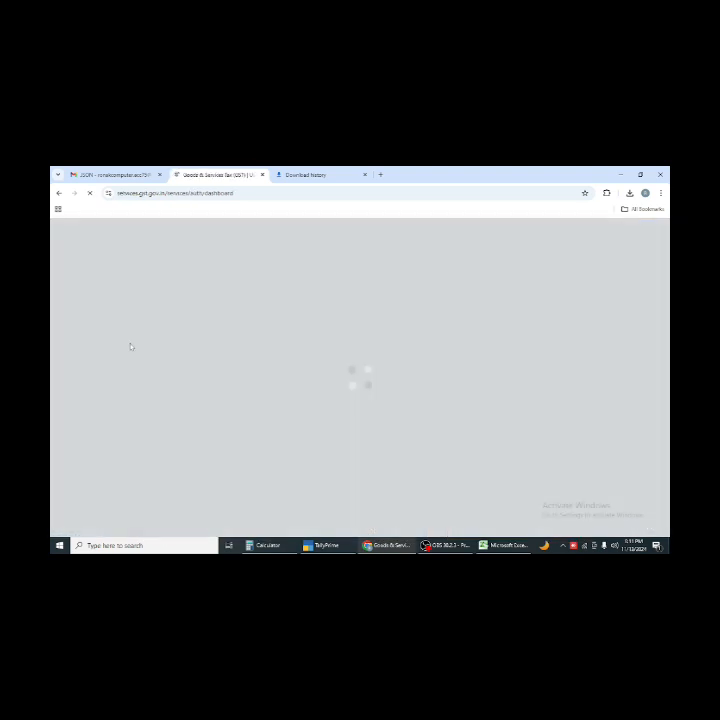